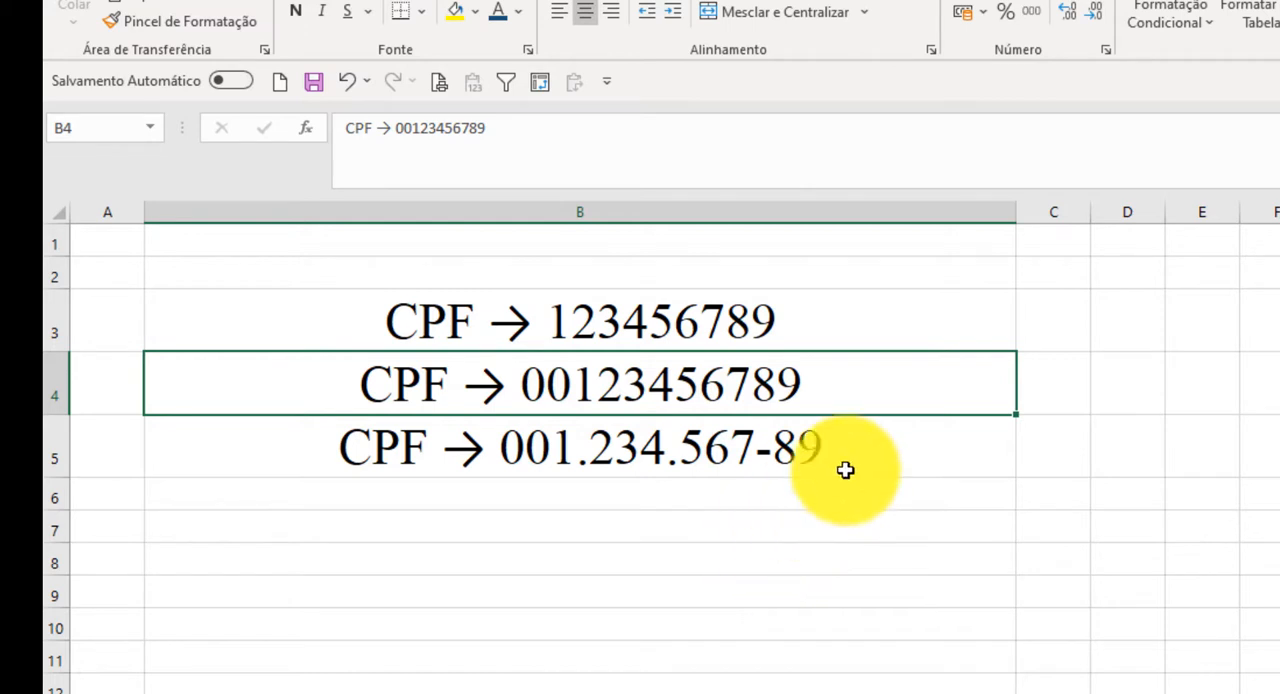
Step: Review the CPF format examples and the nine listed stages for building a formatted CPF, row by row
left_click(932, 452)
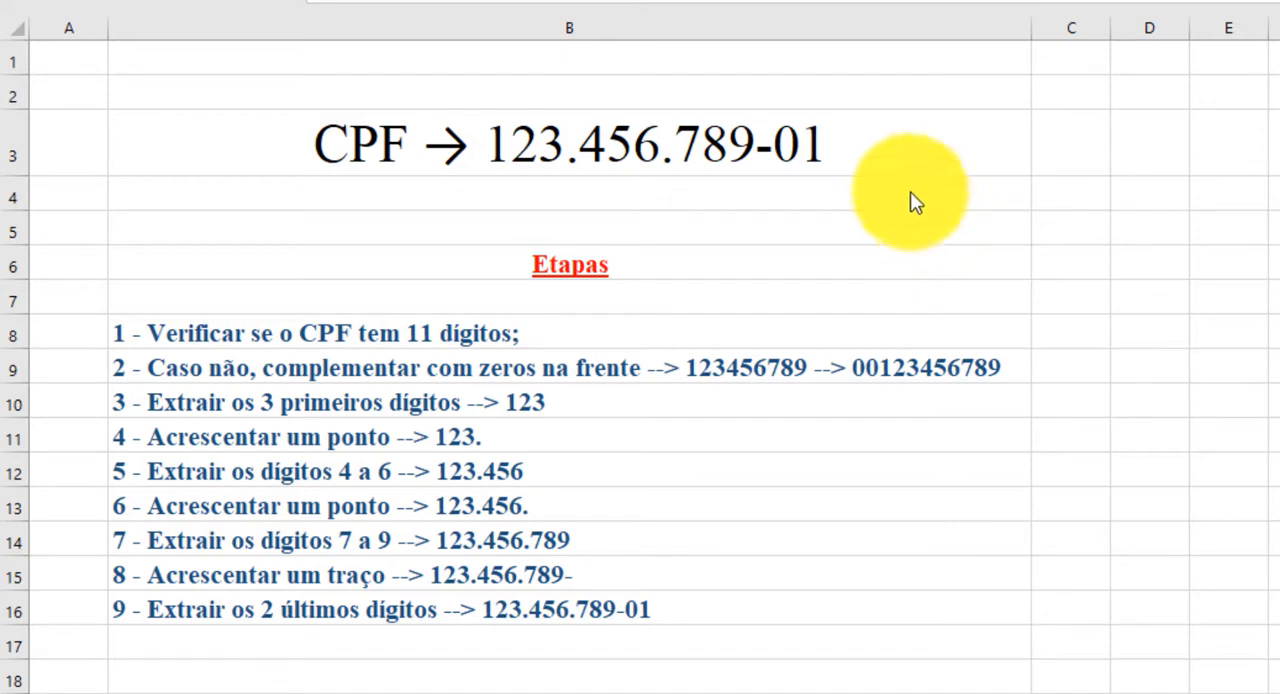
left_click(911, 152)
left_click(868, 140)
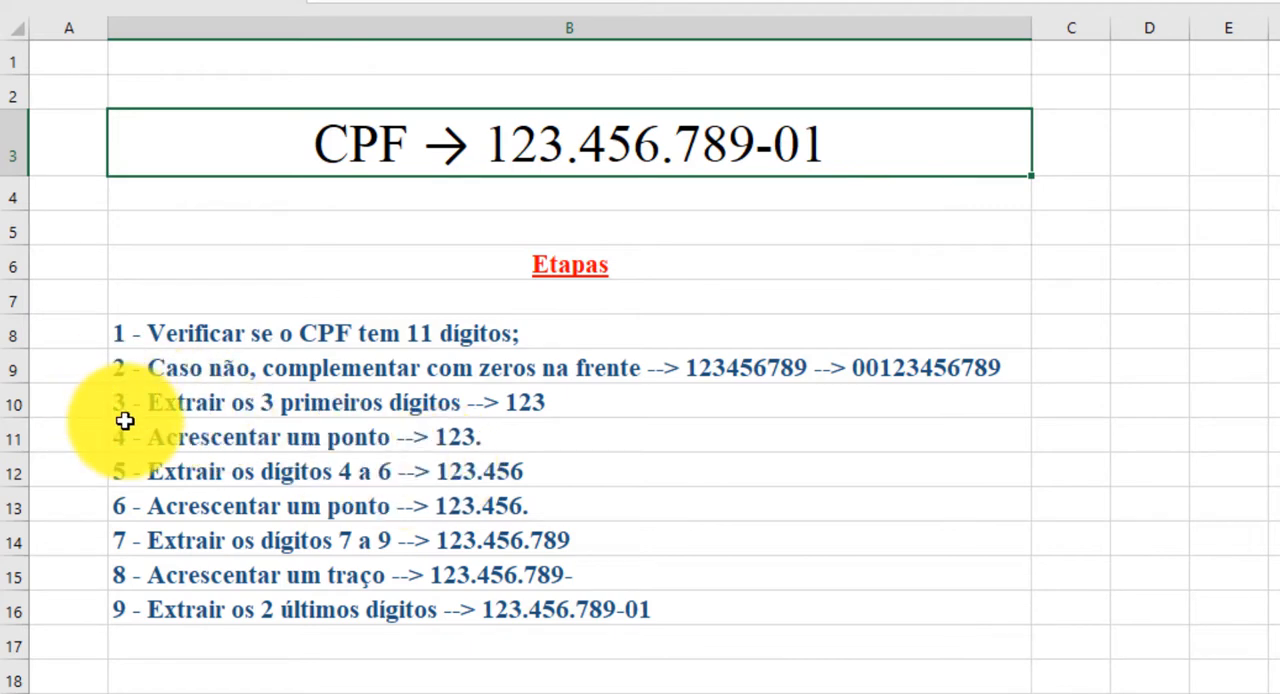
left_click(12, 332)
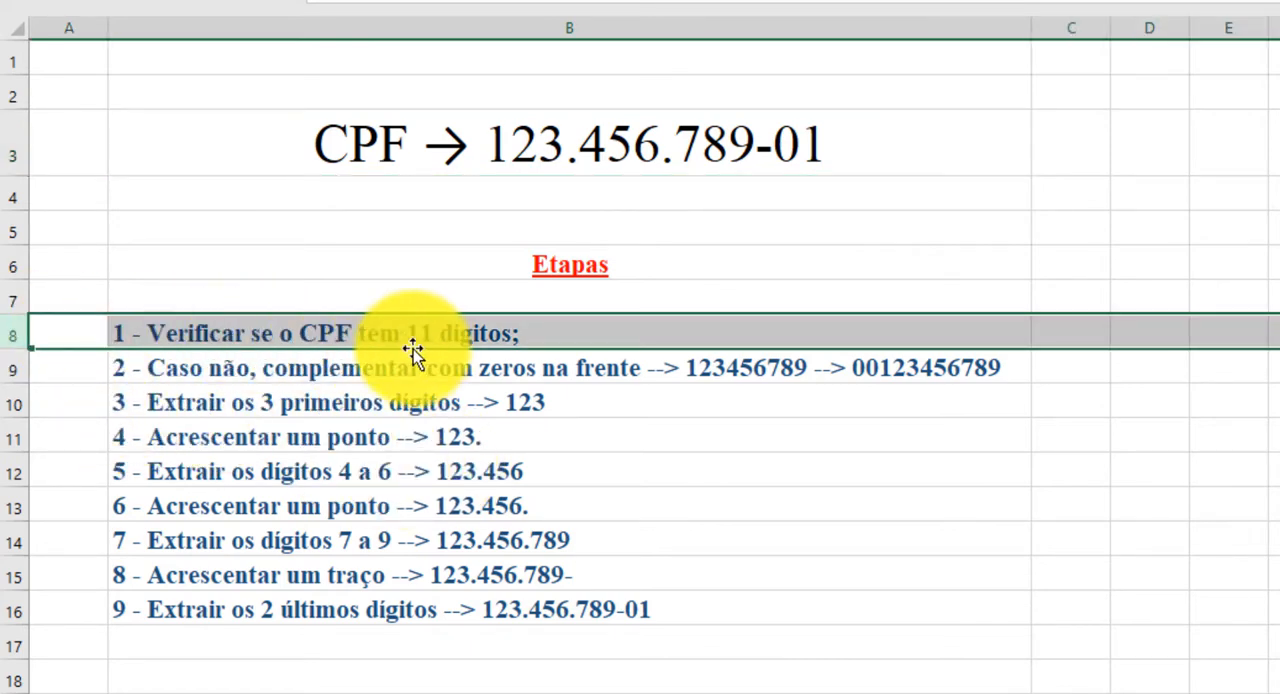
left_click(13, 370)
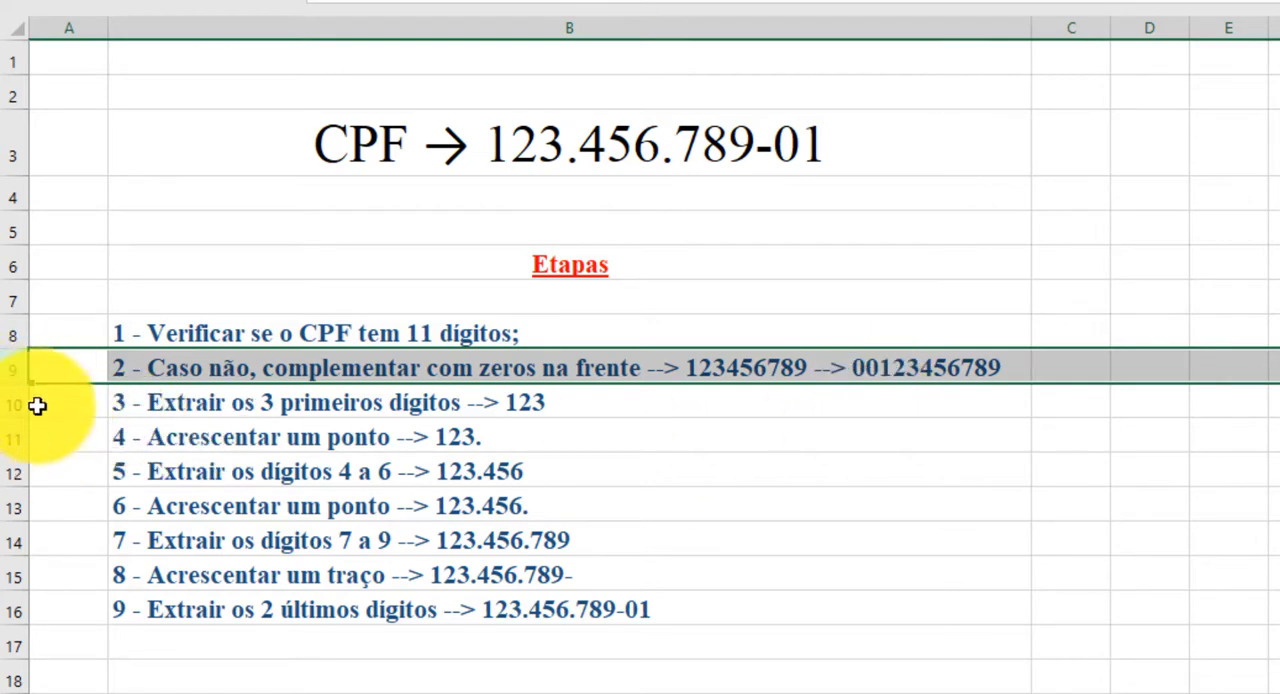
left_click(20, 403)
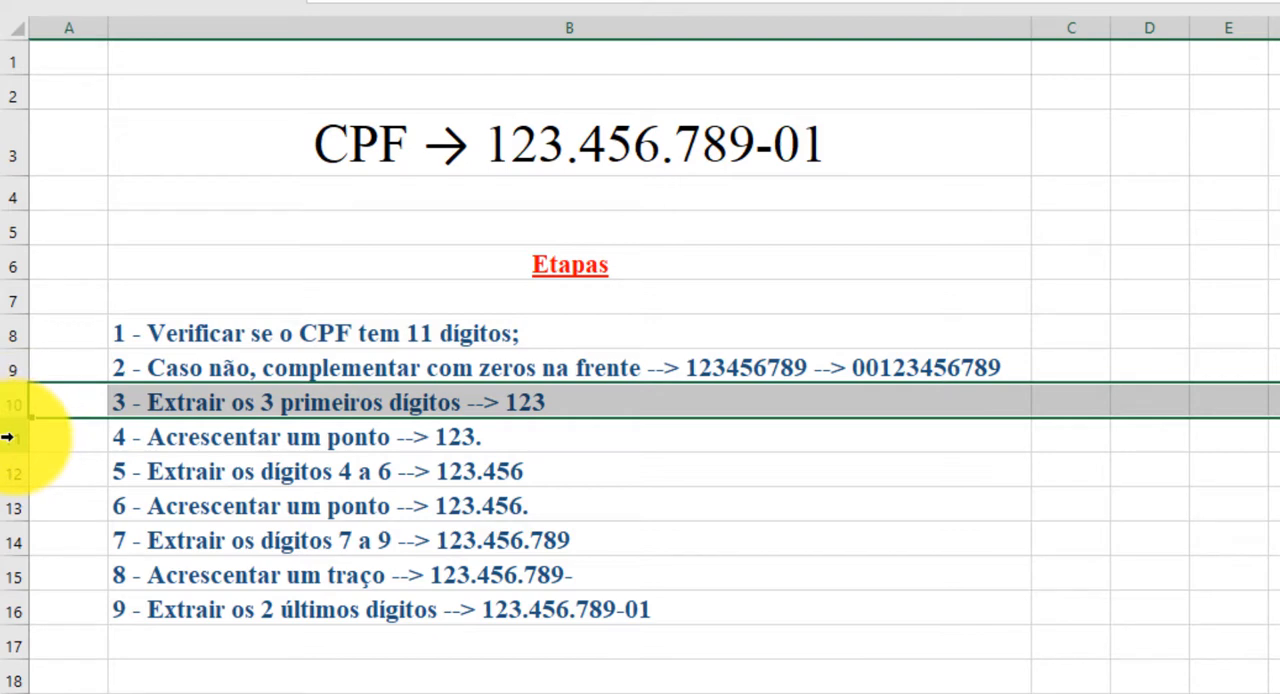
left_click(8, 437)
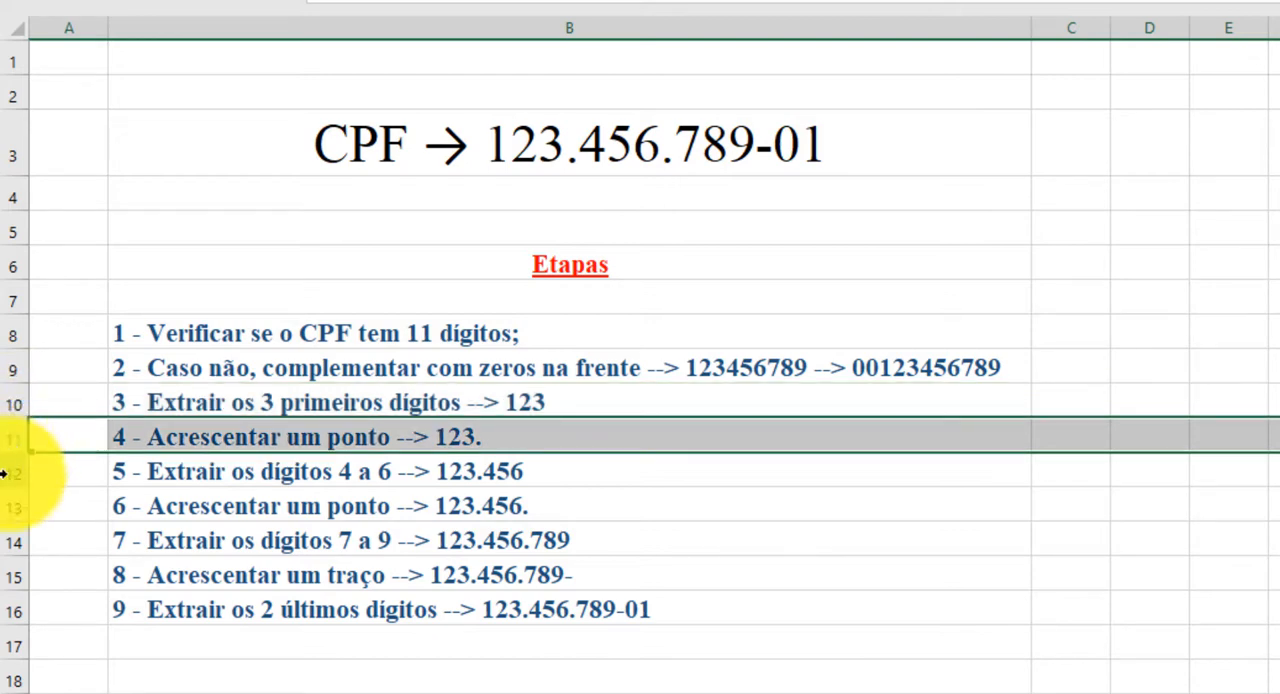
left_click(8, 474)
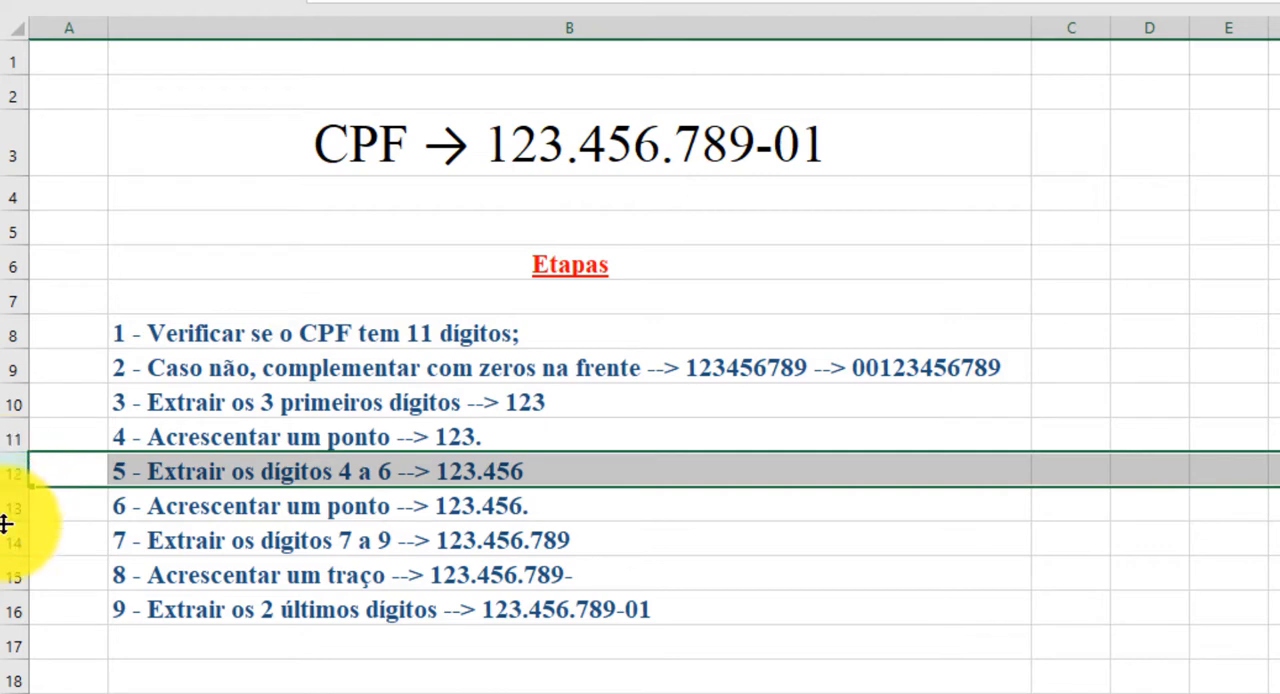
left_click(6, 505)
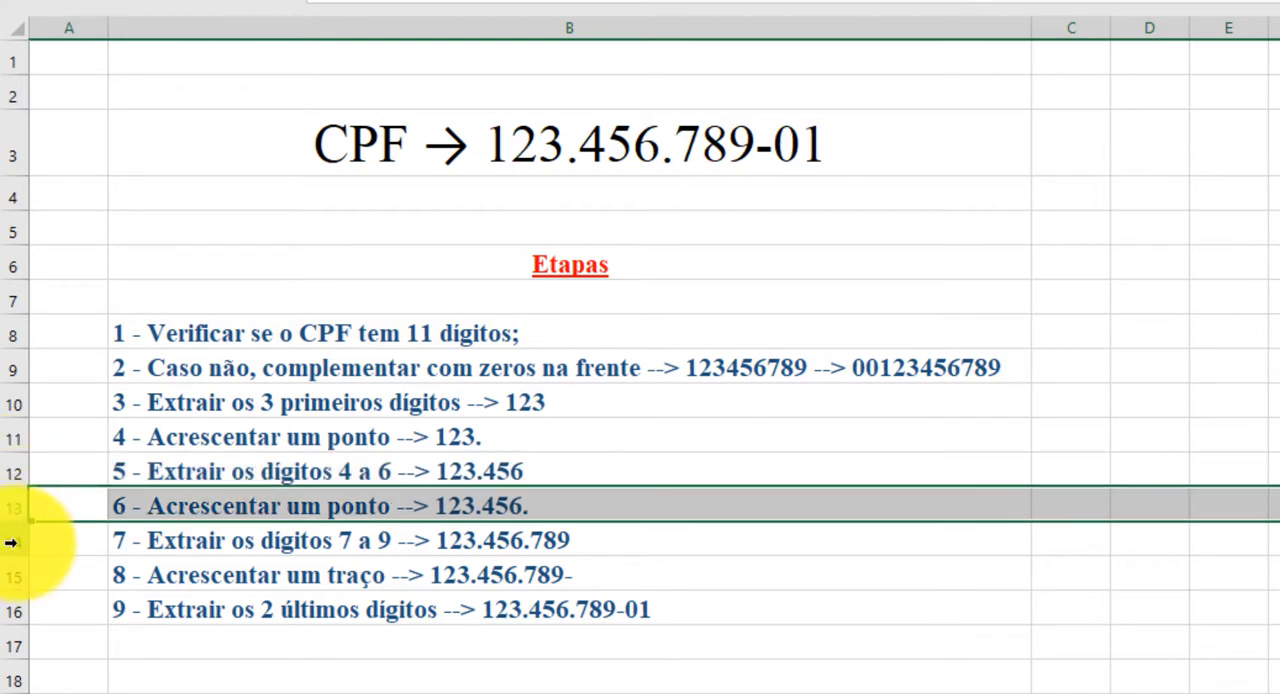
left_click(13, 542)
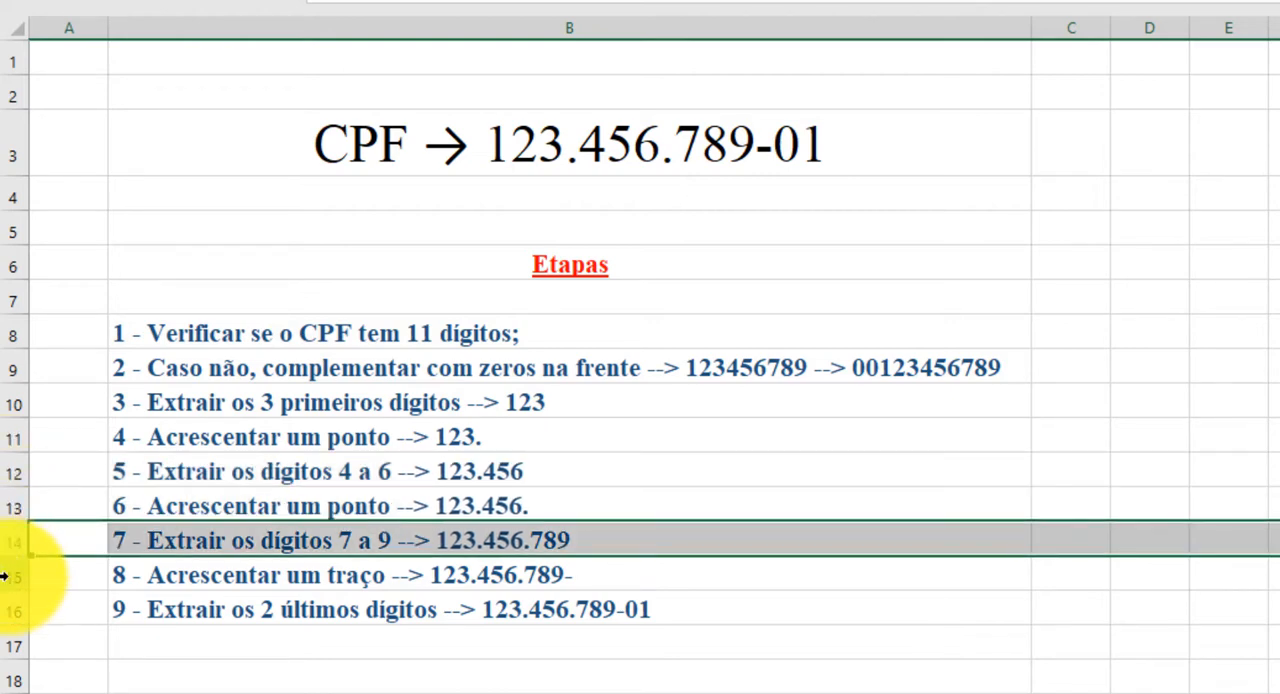
left_click(10, 575)
left_click(10, 610)
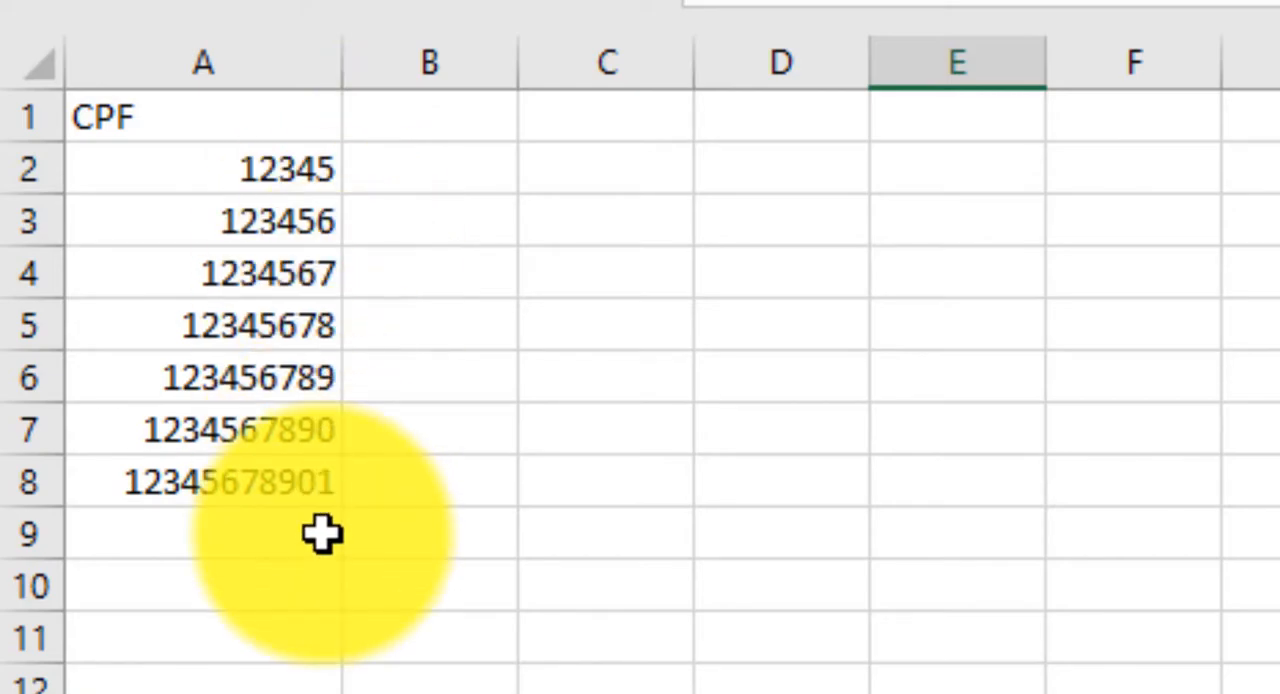
Step: Load the CPF list in A1:A8 into the Power Query editor as a table with headers
left_click(275, 338)
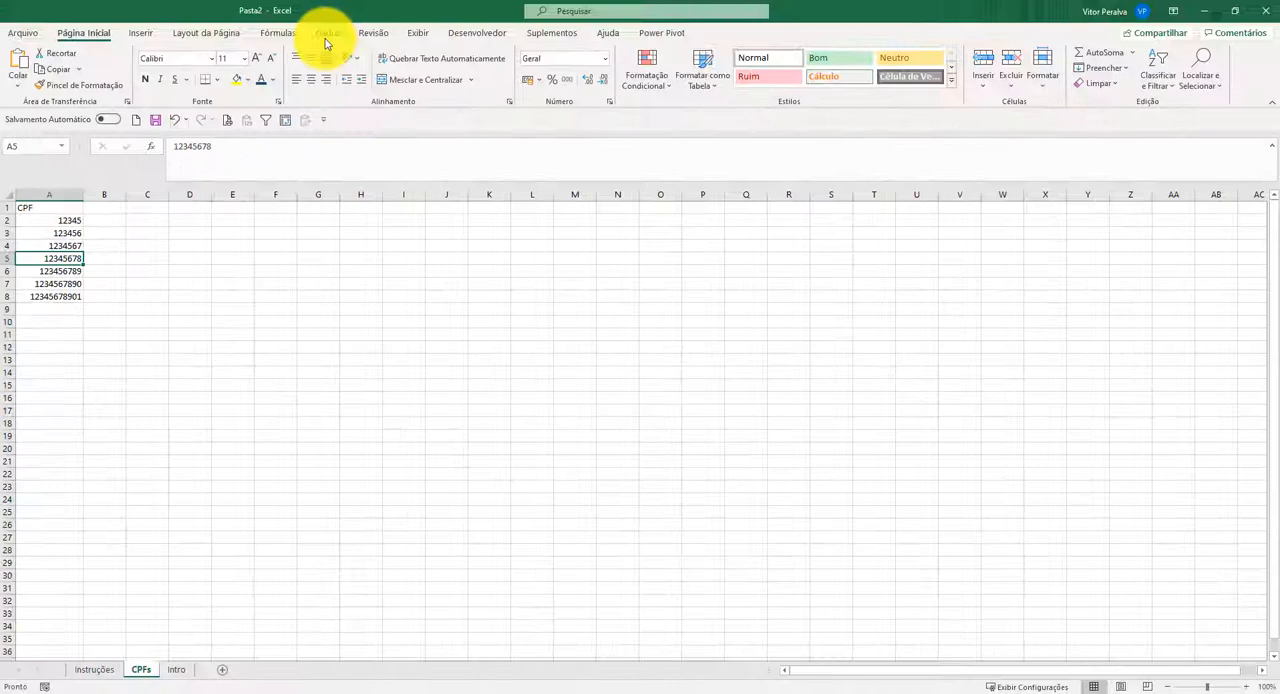
left_click(326, 33)
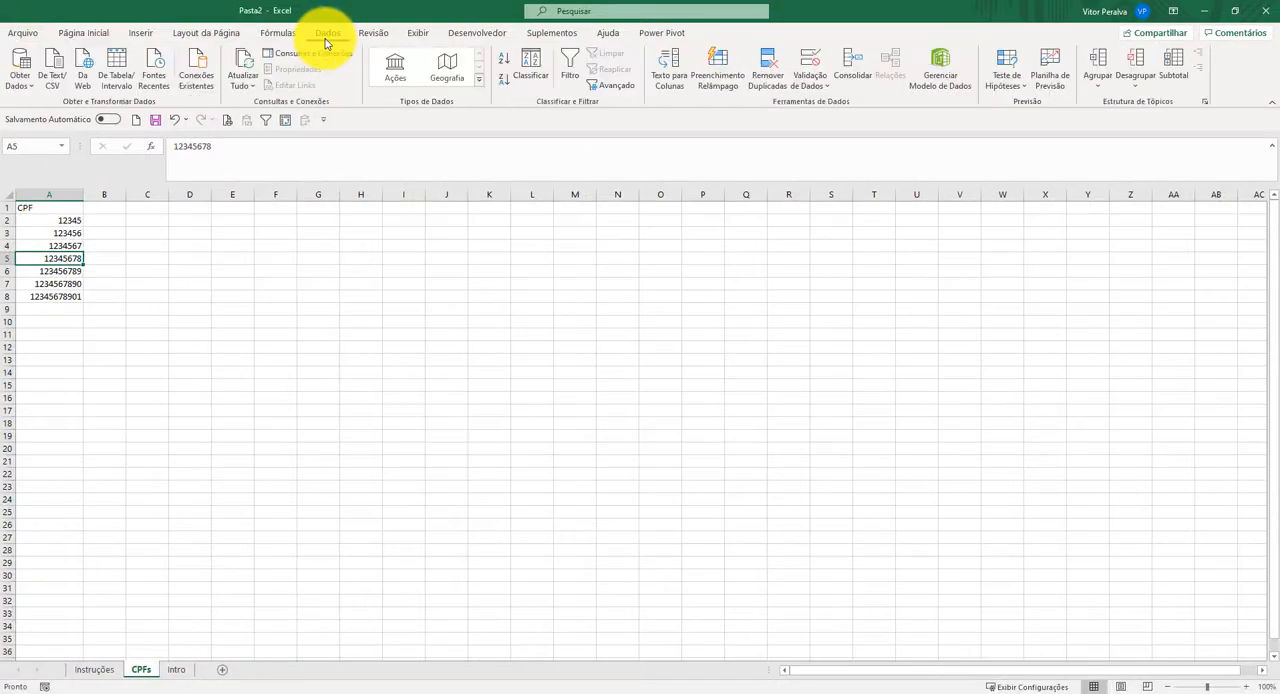
left_click(117, 70)
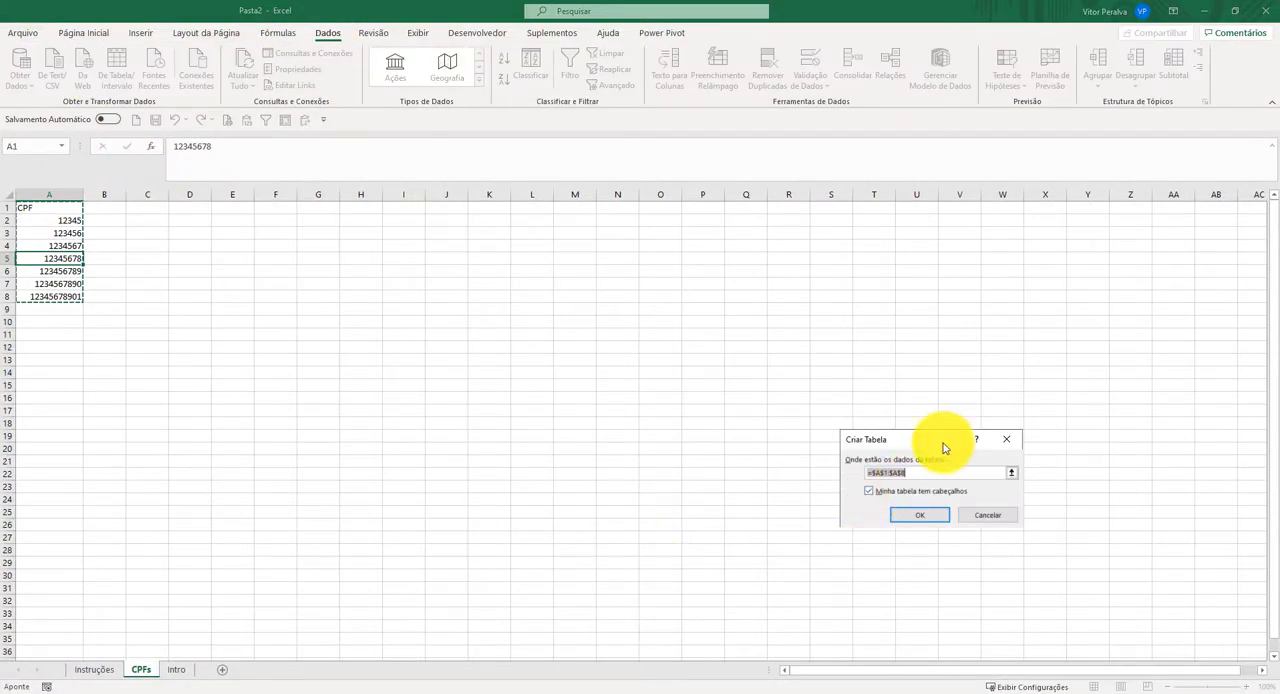
left_click_drag(941, 447, 329, 211)
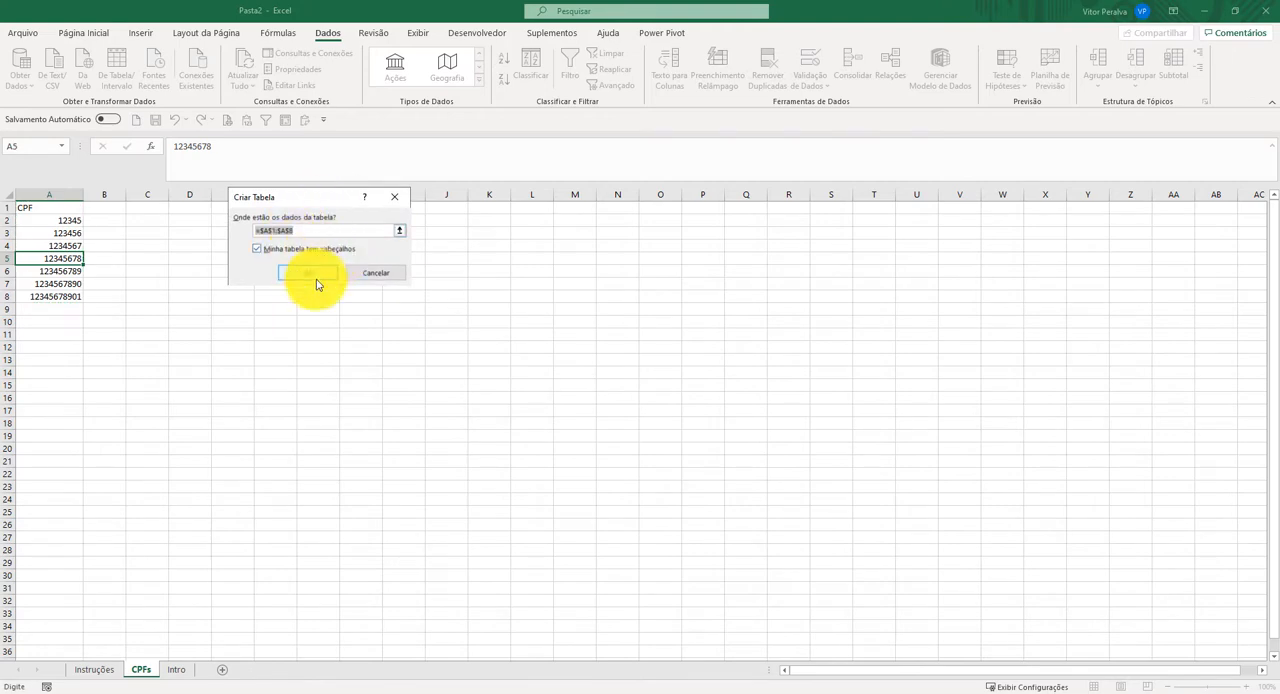
left_click(290, 270)
left_click(330, 273)
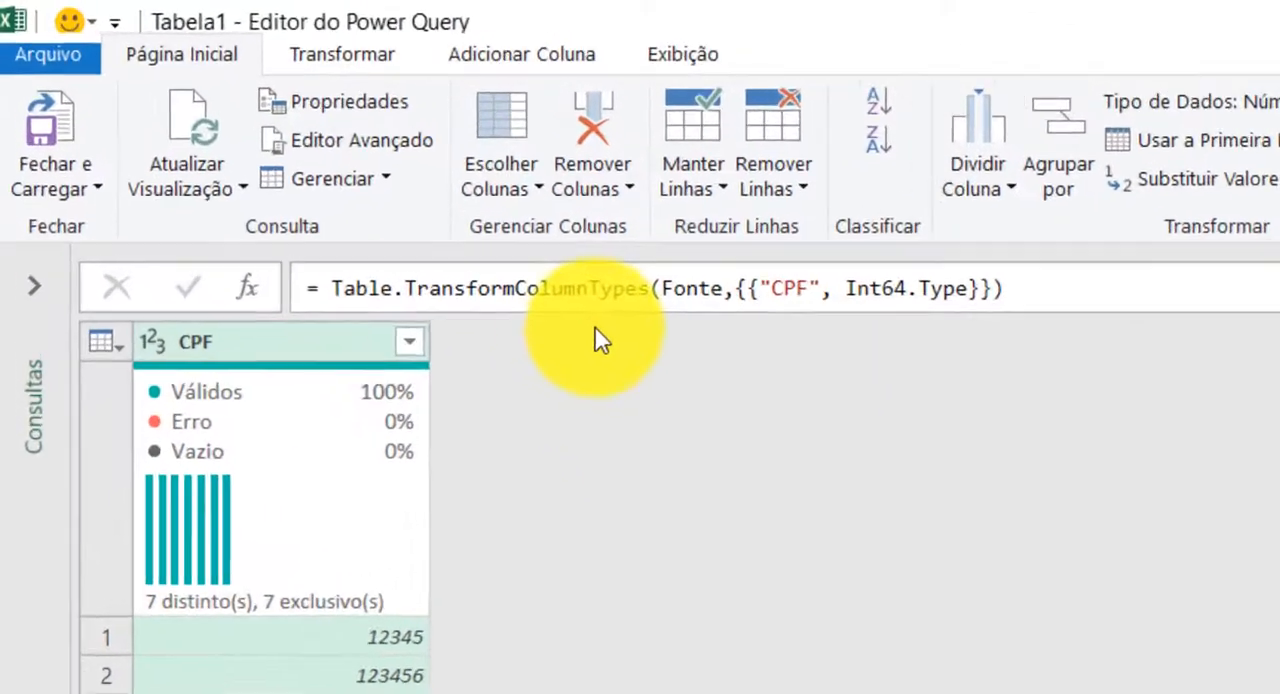
Step: Start a custom column named CPF Correto
left_click(567, 58)
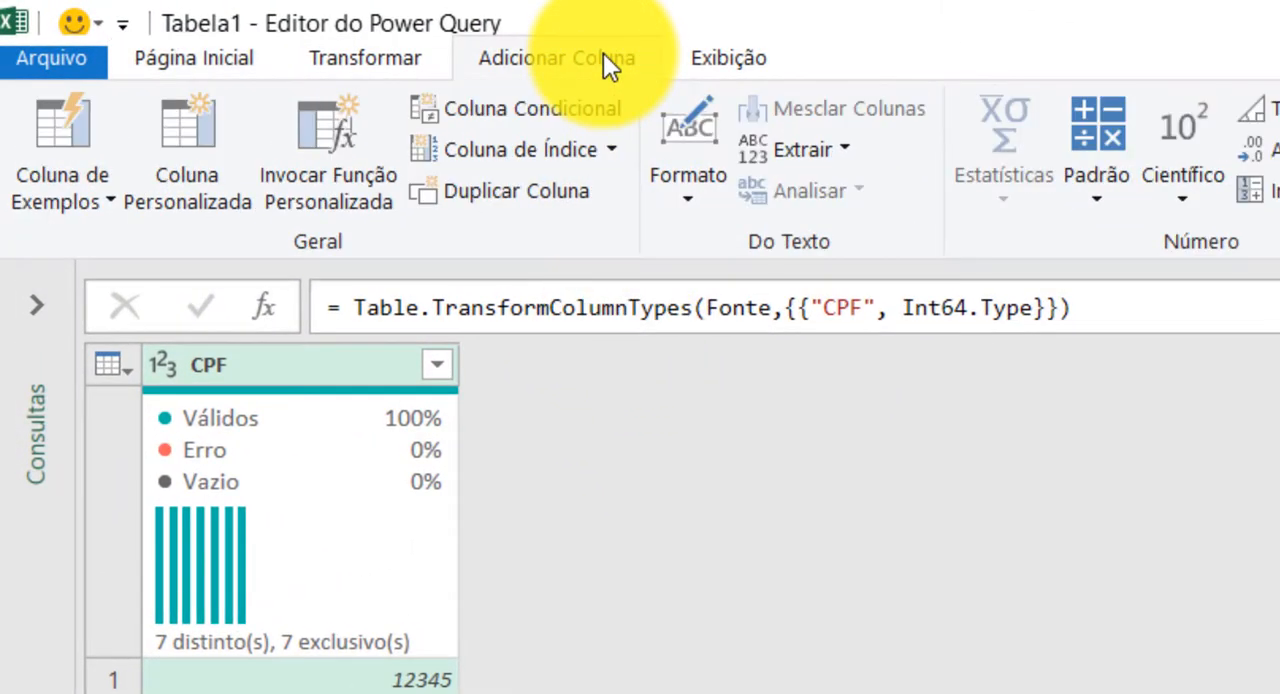
left_click(203, 162)
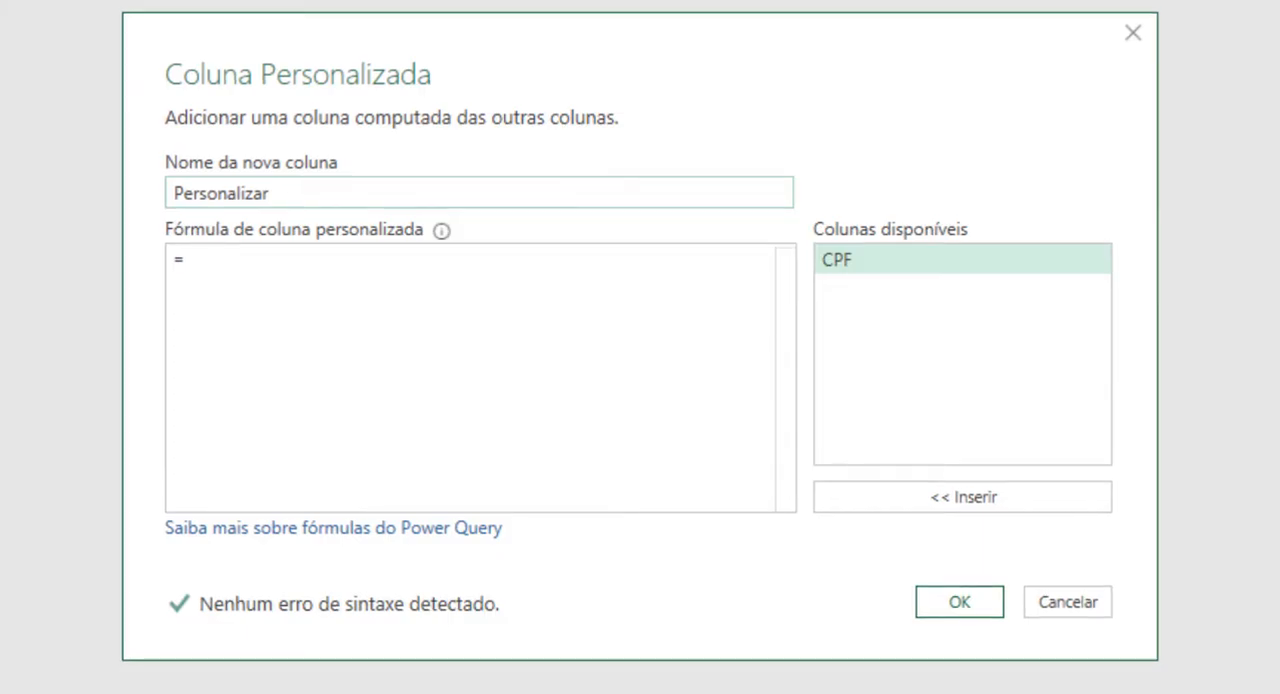
left_click_drag(318, 190, 92, 190)
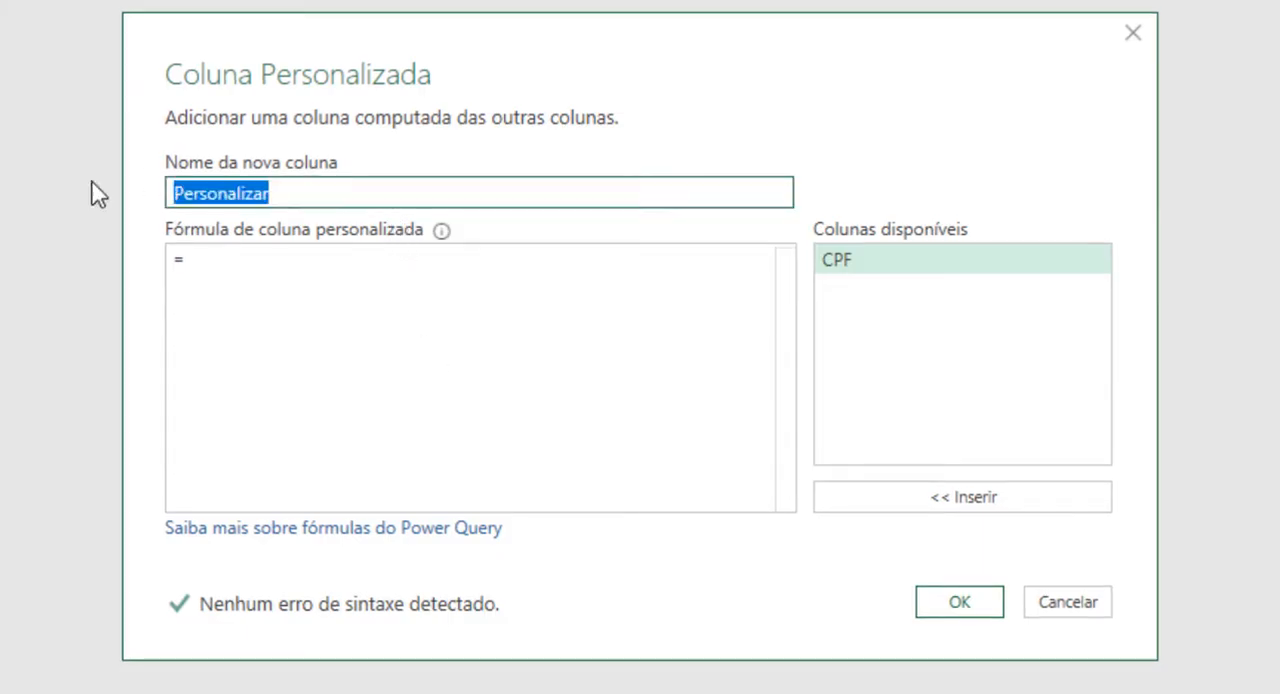
type("CPF Correto")
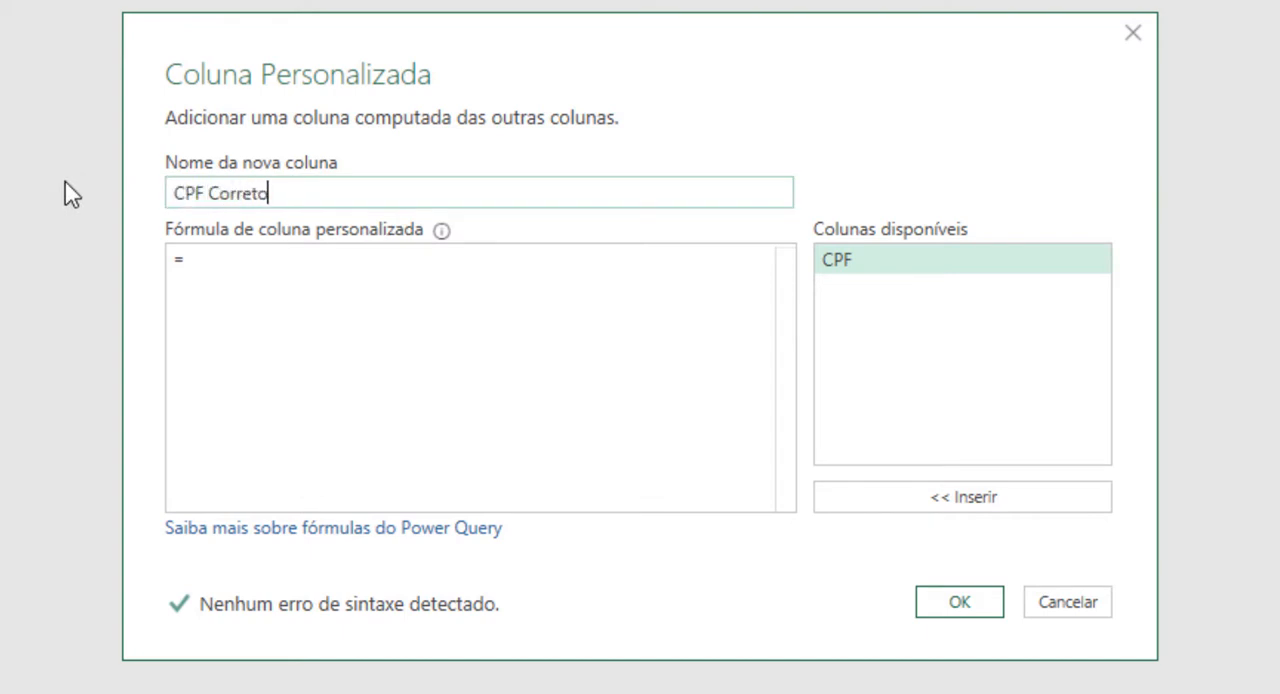
Step: Enter a let … in skeleton in the custom column formula, leaving blank lines between the two keywords
left_click(300, 284)
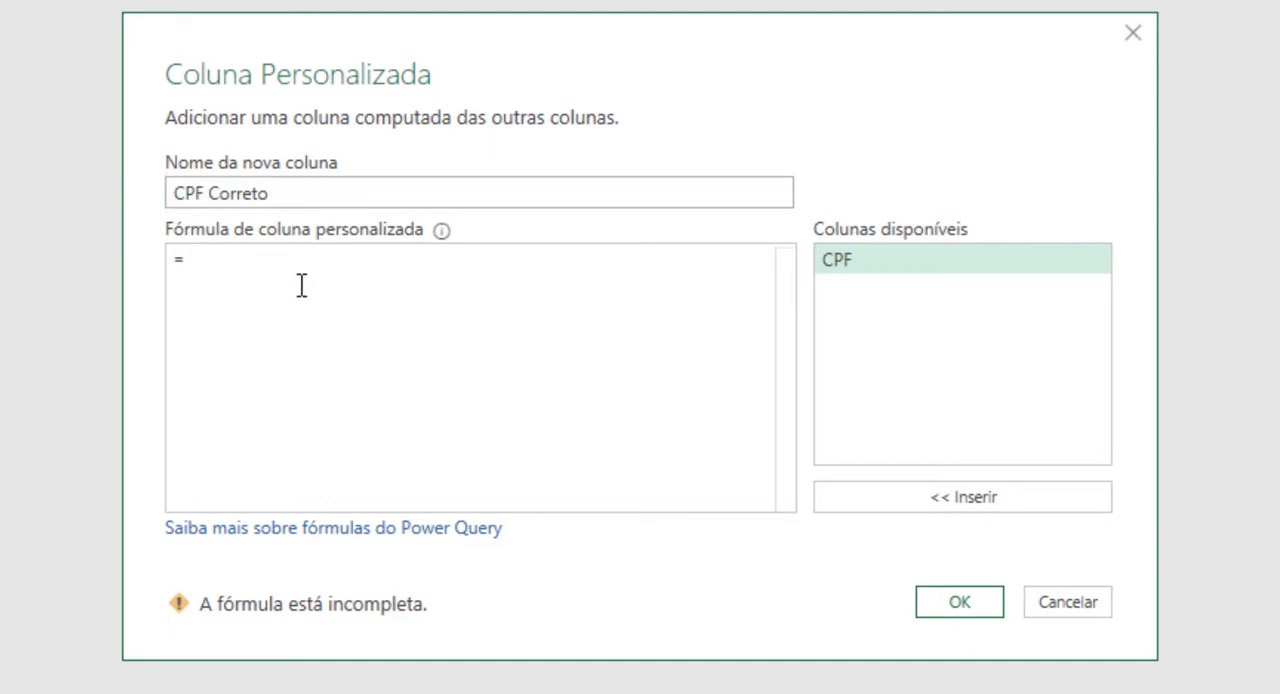
type("let")
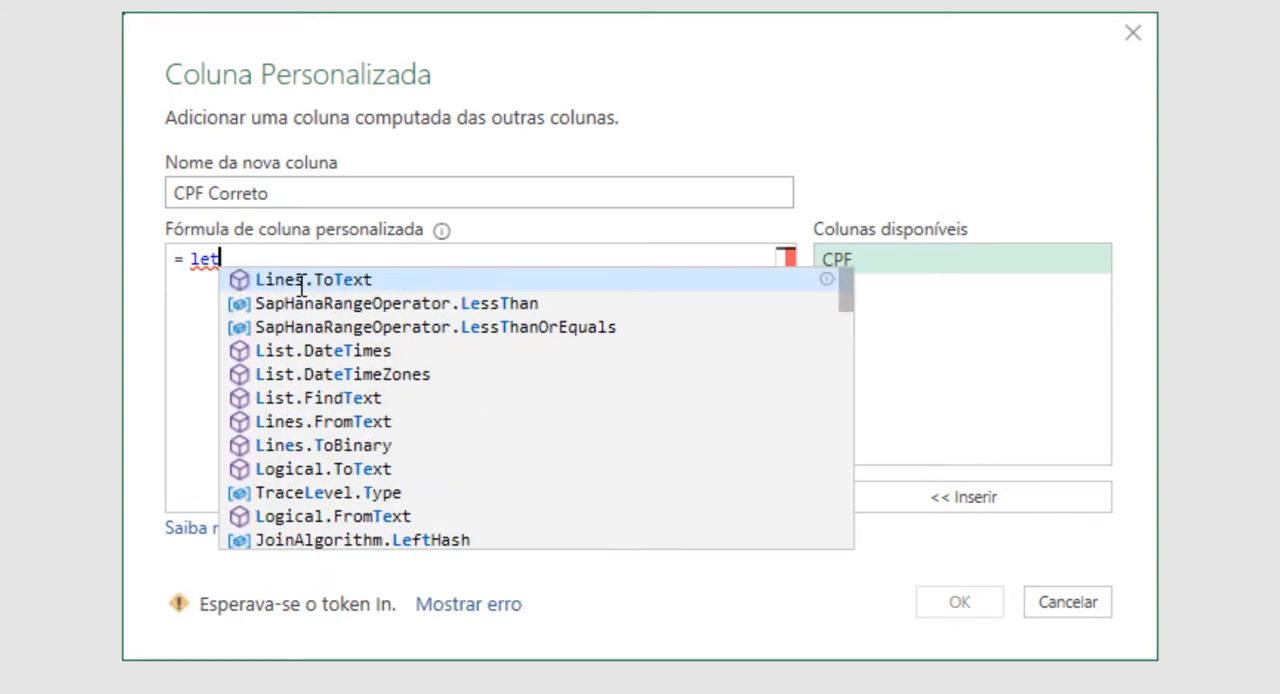
key("shift+Return")
key("shift+Return")
key("shift+Return")
key("shift+Return")
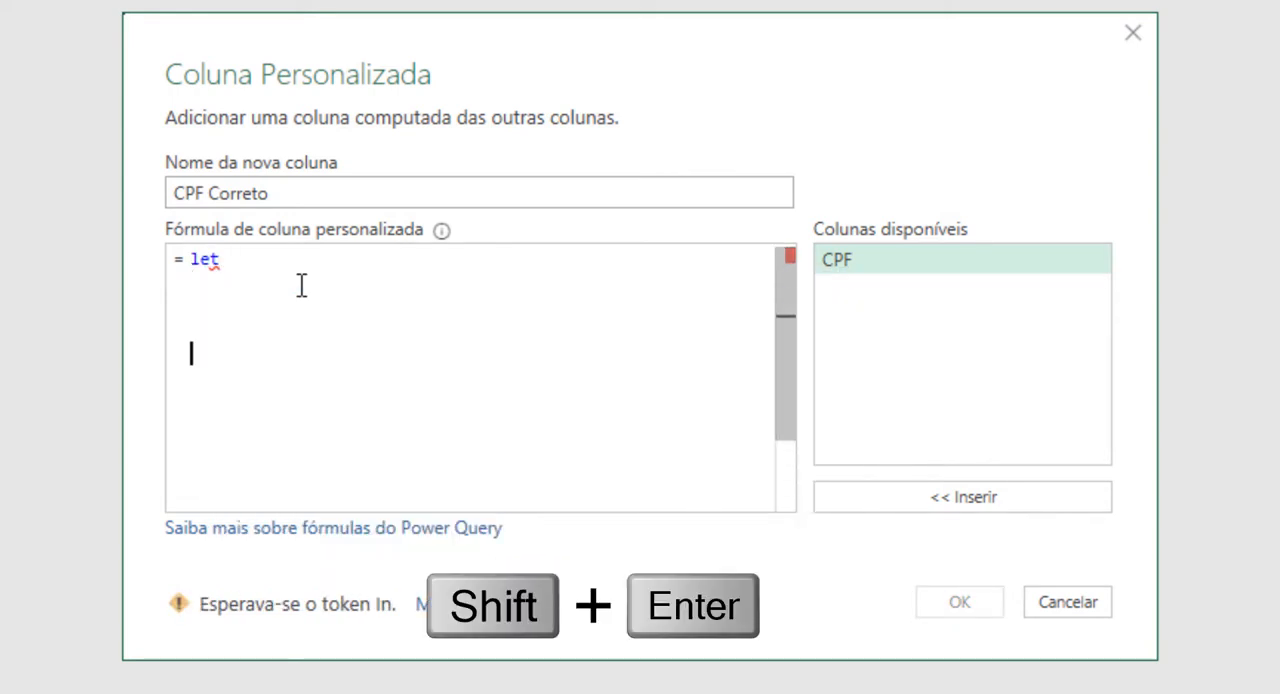
type("in")
key("shift+Return")
key("shift+Return")
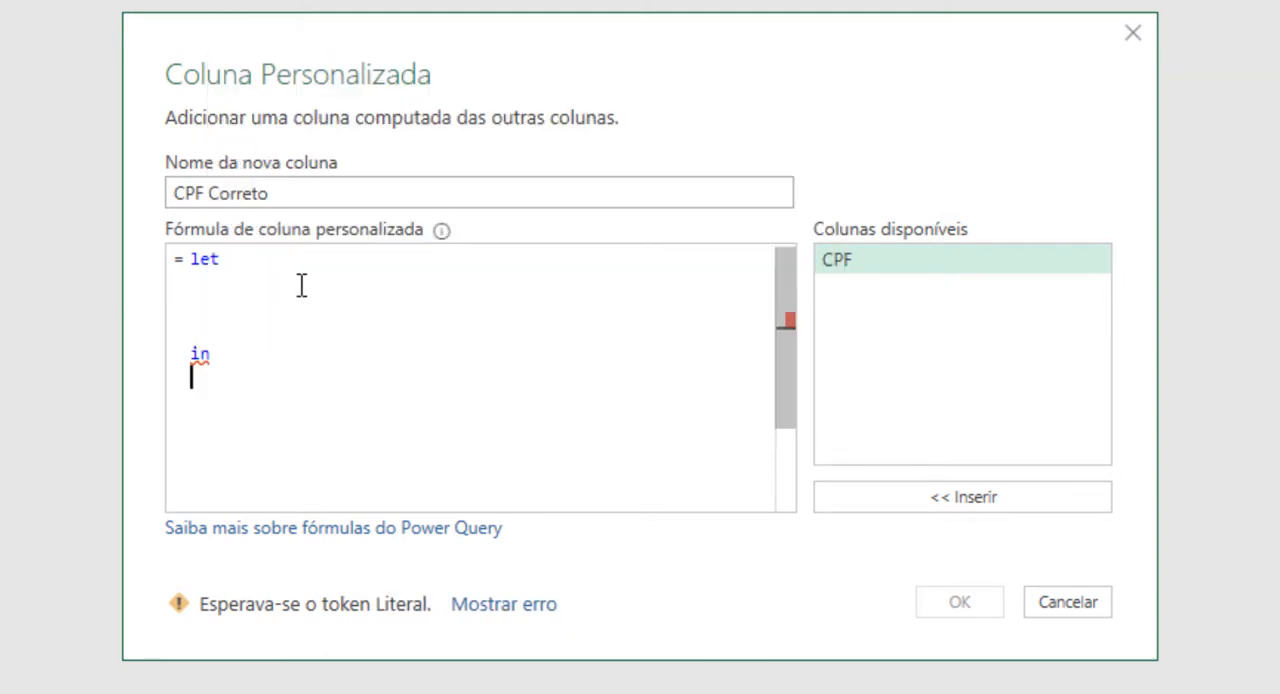
Step: Between let and in, define the variable vCol as the [CPF] column
left_click(301, 285)
key("shift+Return")
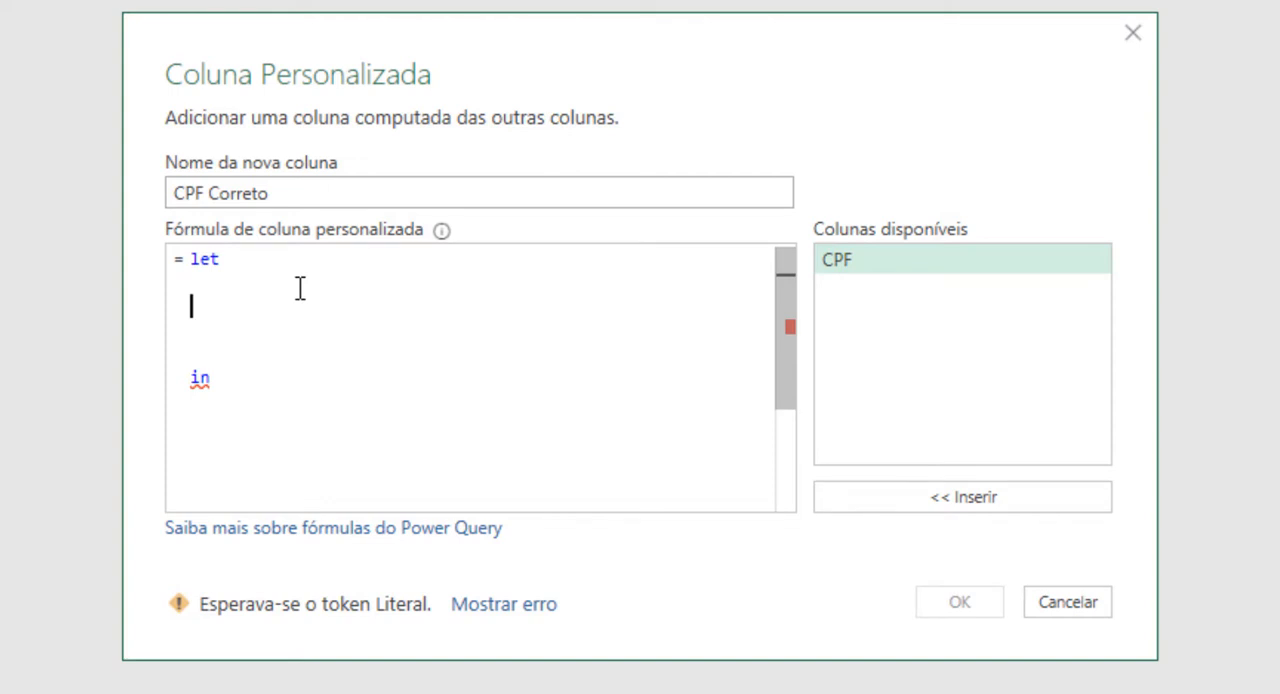
type("V")
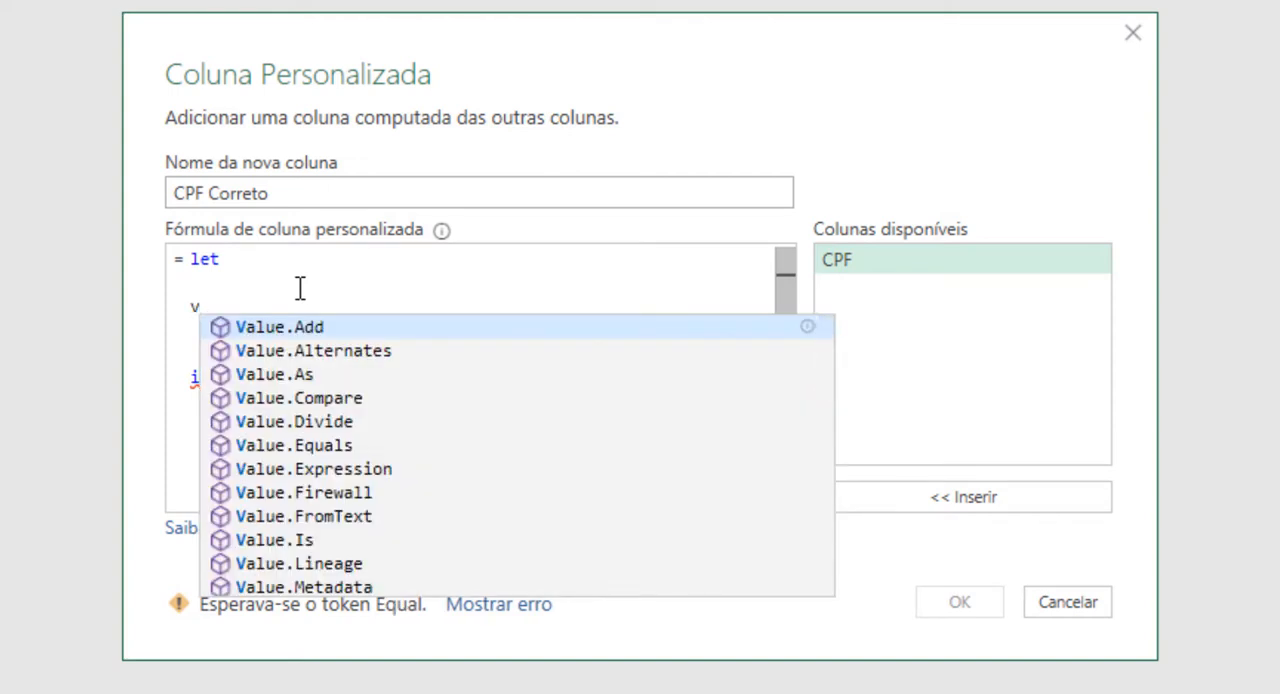
type("Col =")
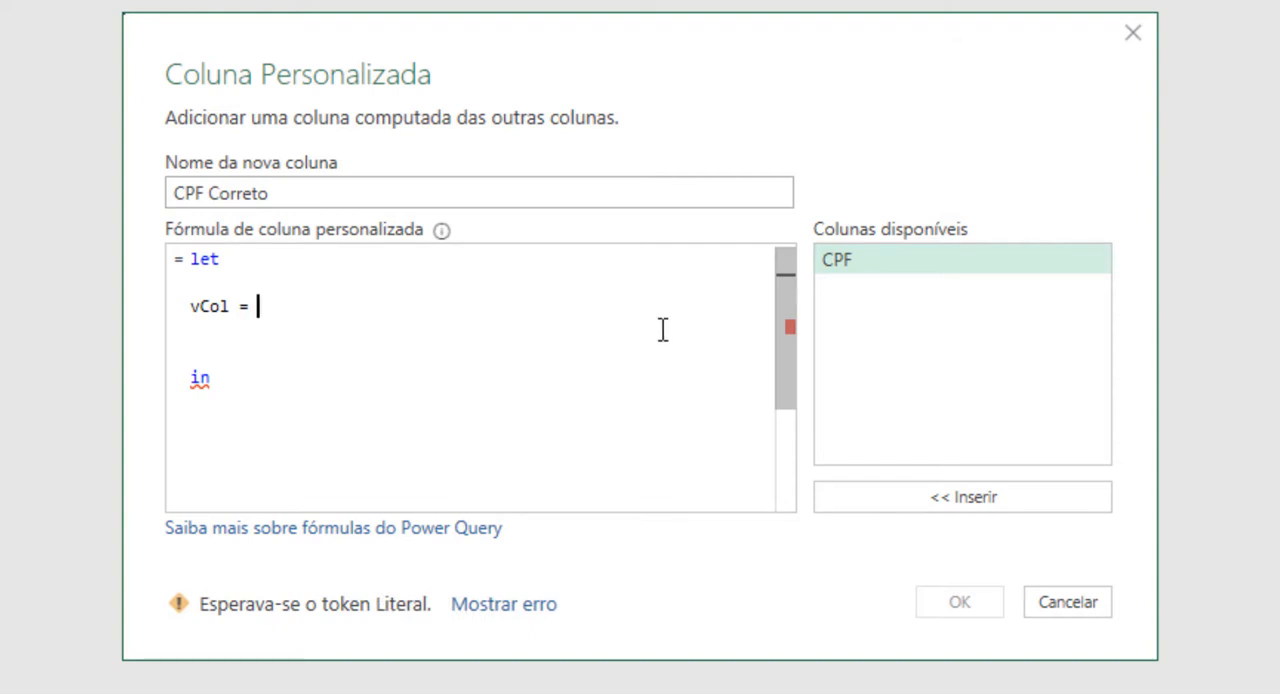
double_click(928, 268)
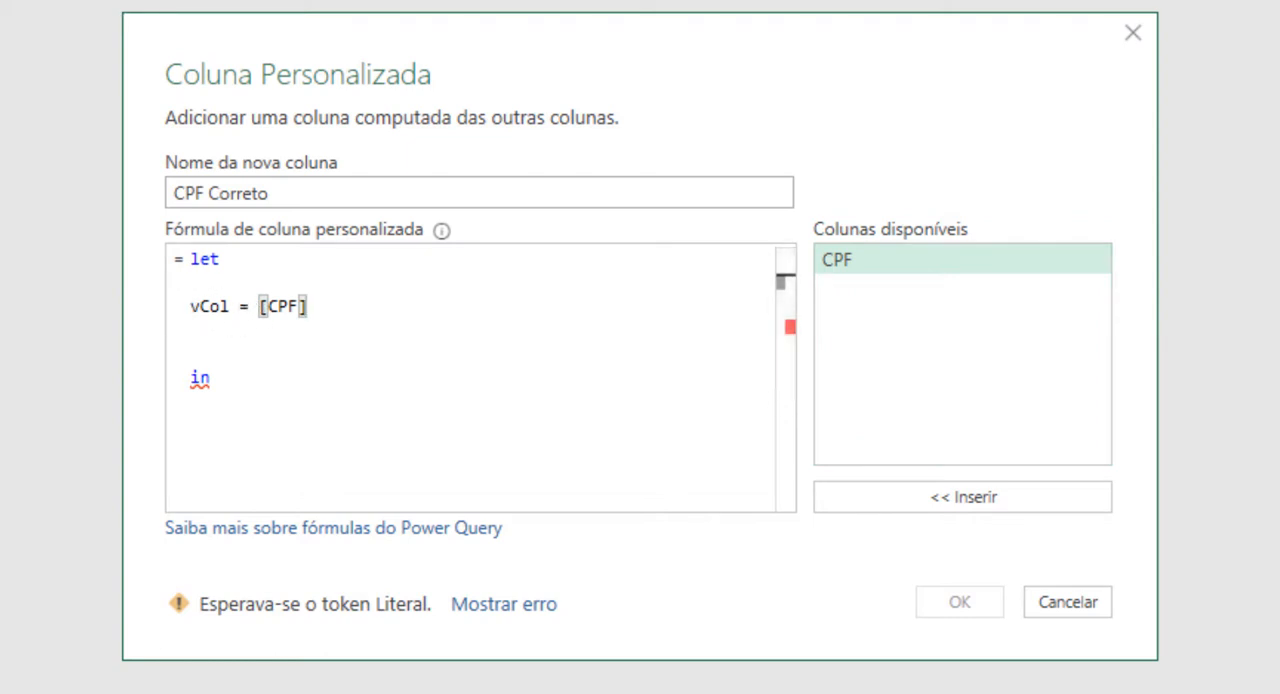
Step: Convert the CPF value in vCol to text by enclosing [CPF] in Text.From
left_click(260, 306)
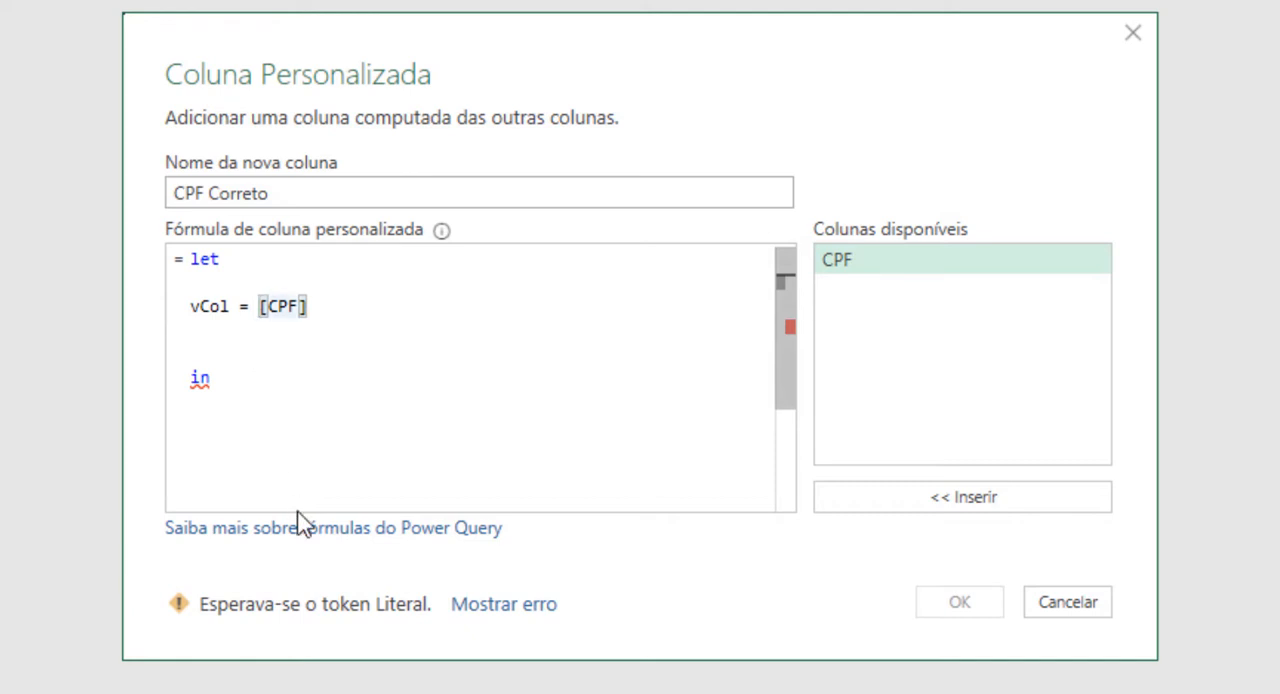
type("Tet")
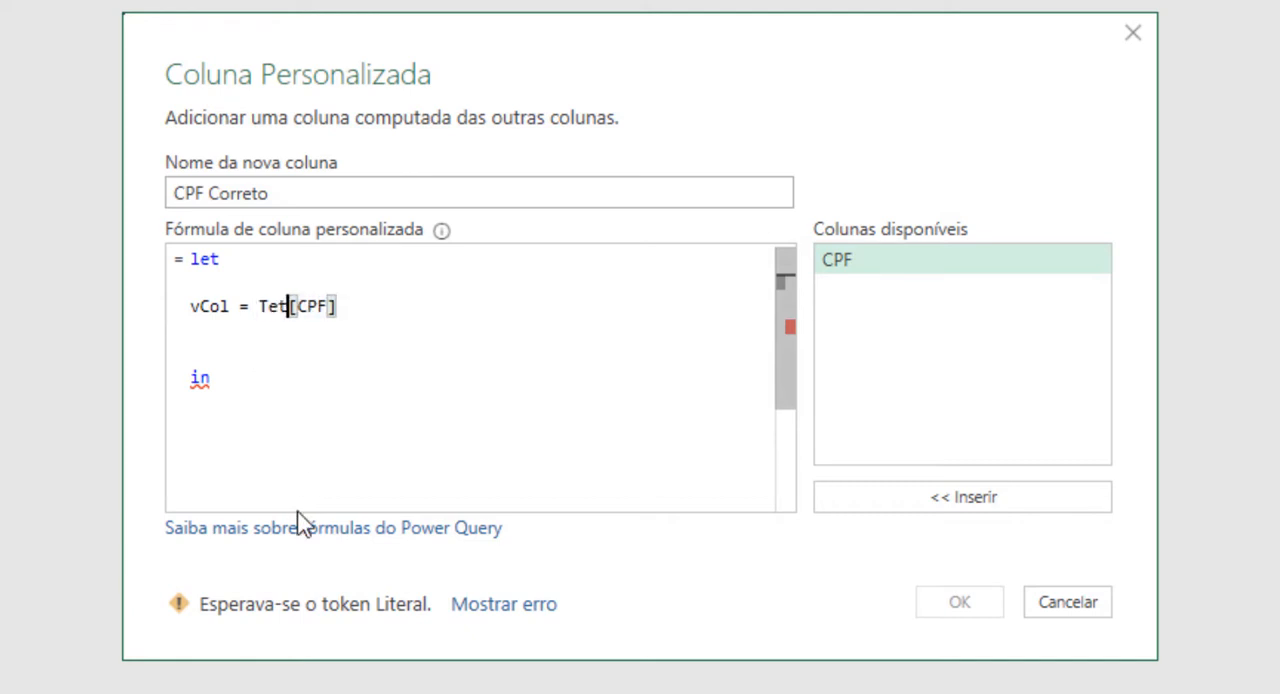
type("t.From(")
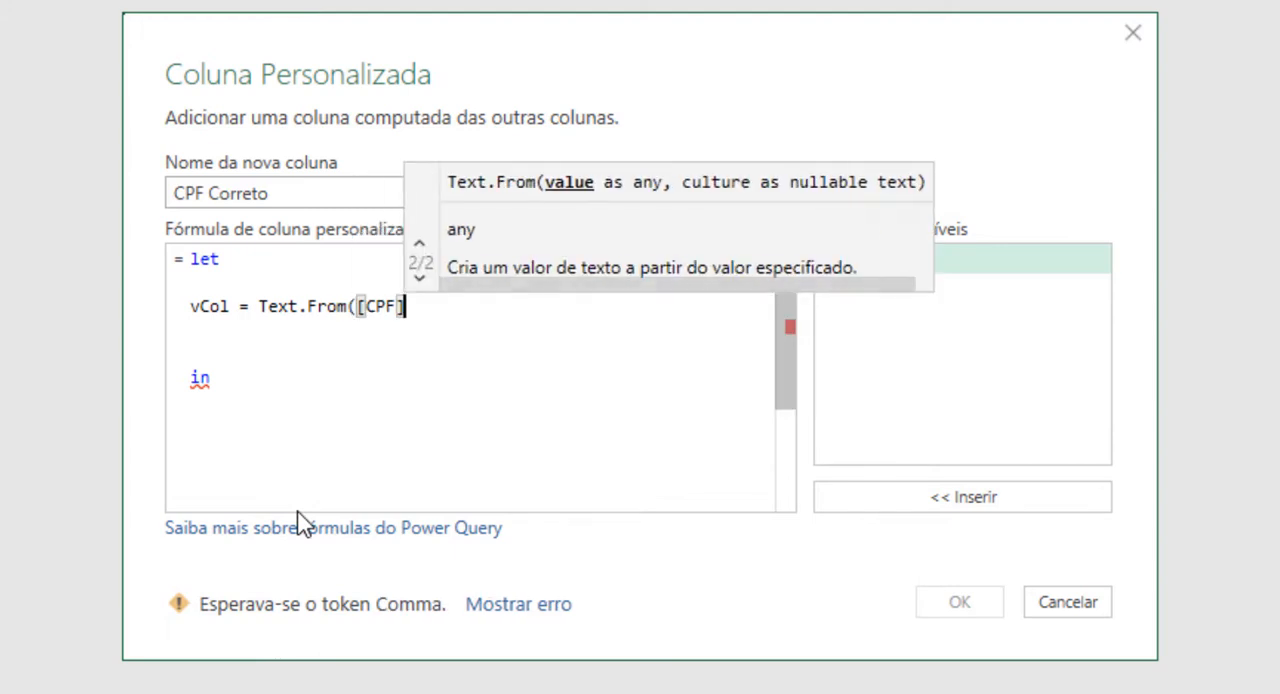
type(")")
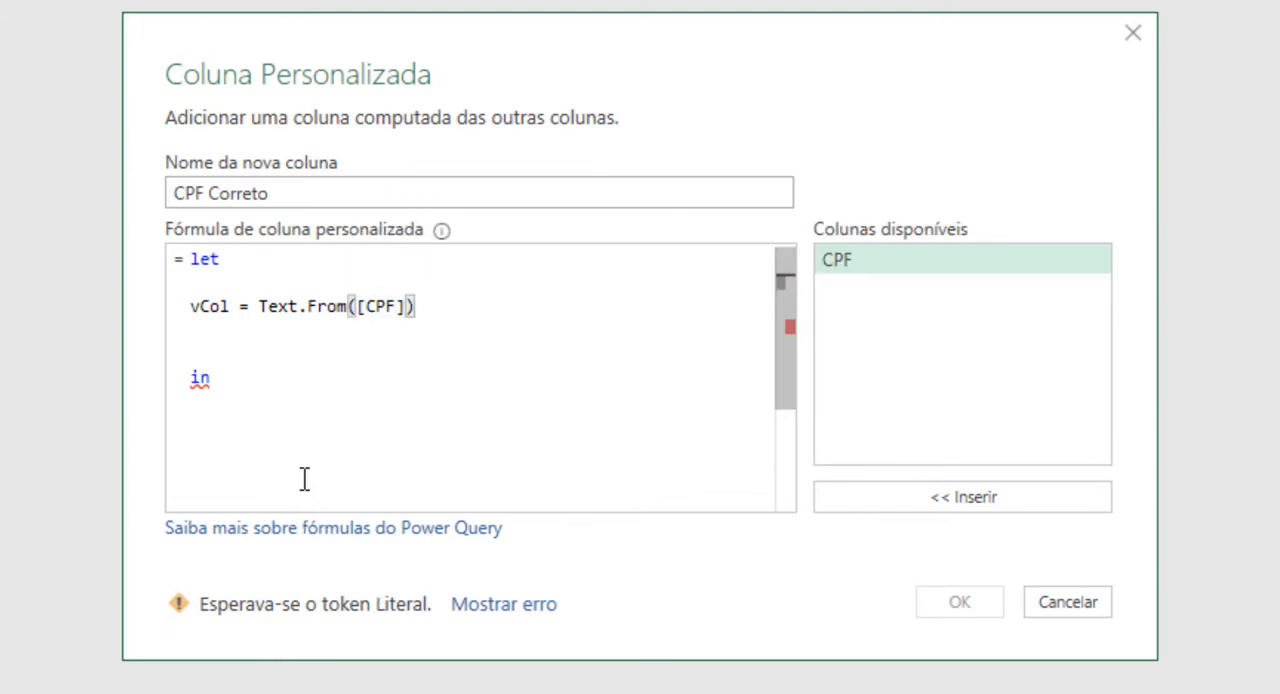
Step: Insert the opening of a Text.PadStart function in front of Text.From([CPF]) in the vCol definition
left_click(260, 305)
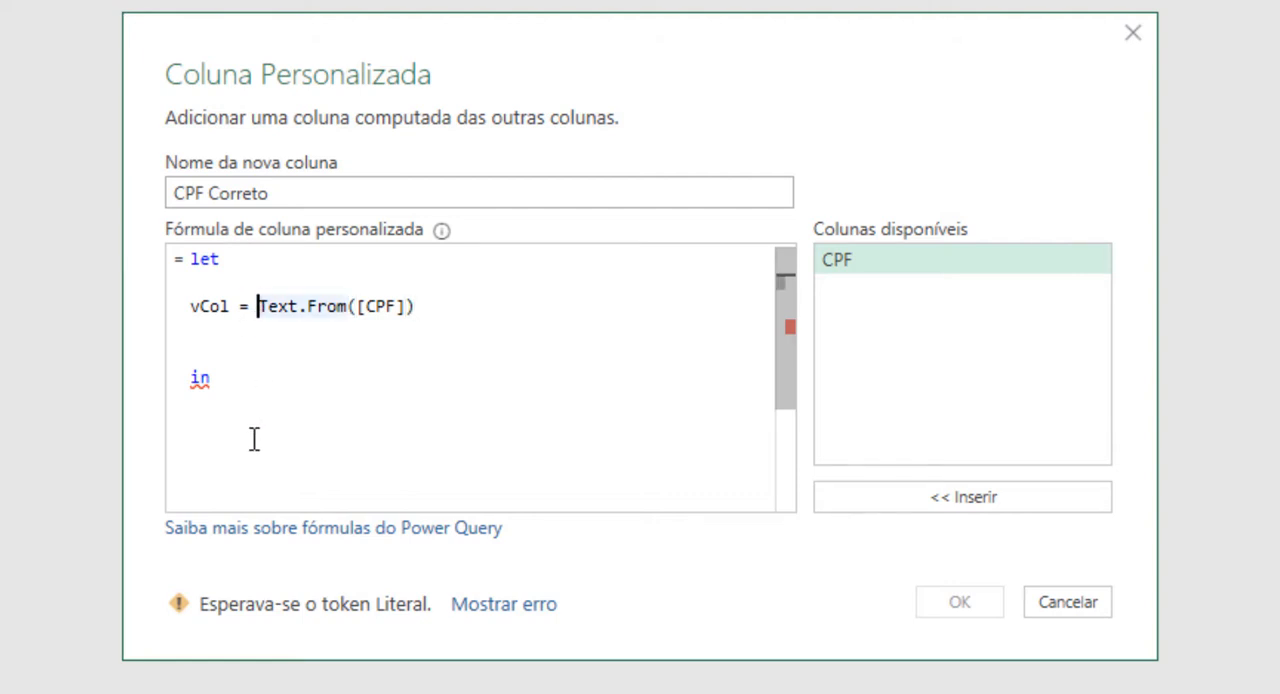
type("Text")
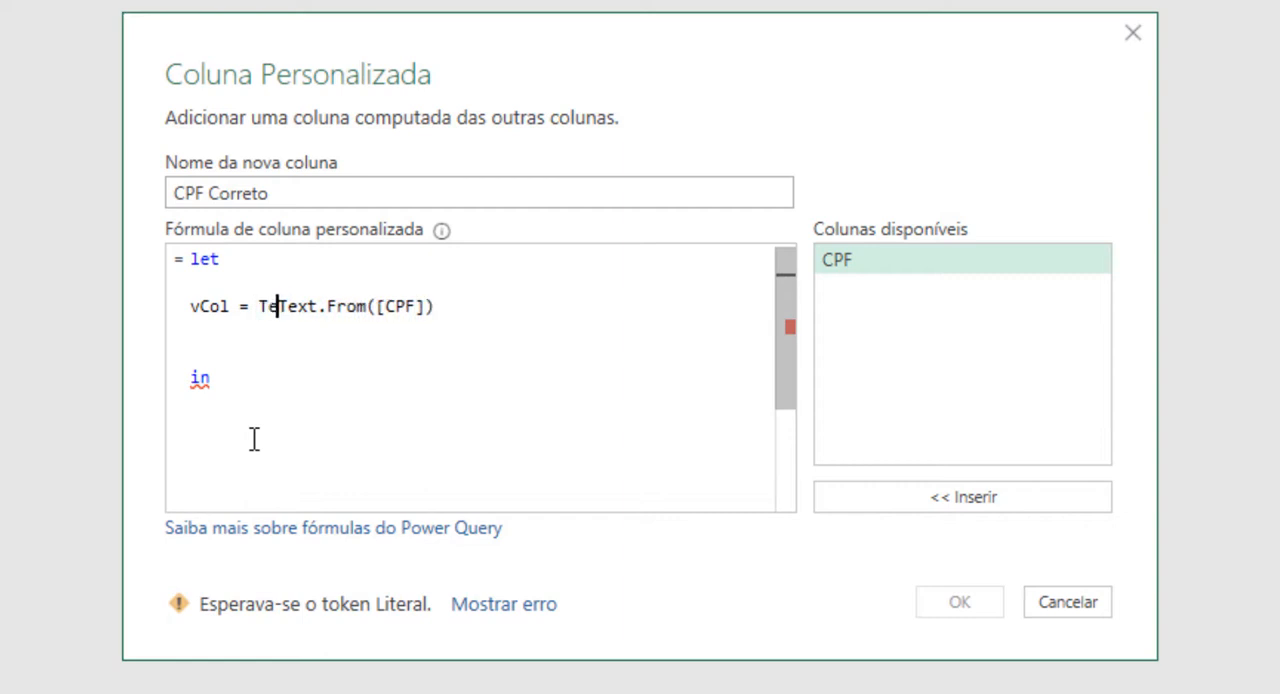
type(".Pad")
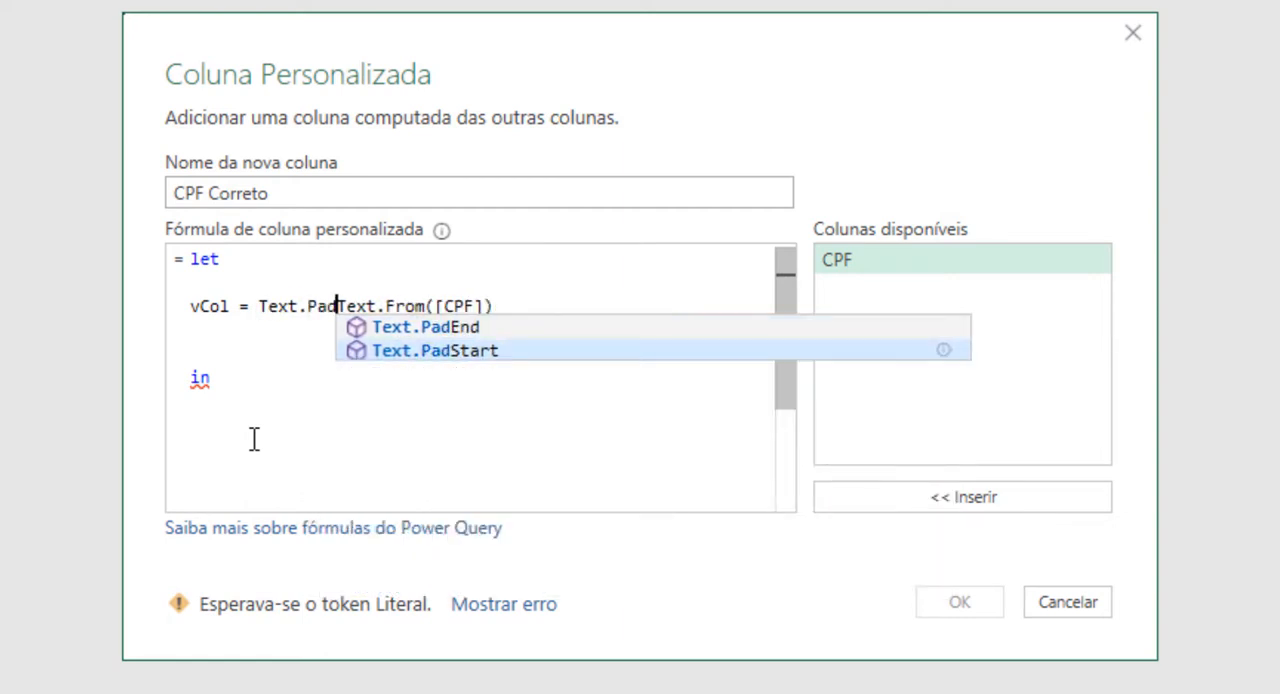
type("SText")
key("BackSpace")
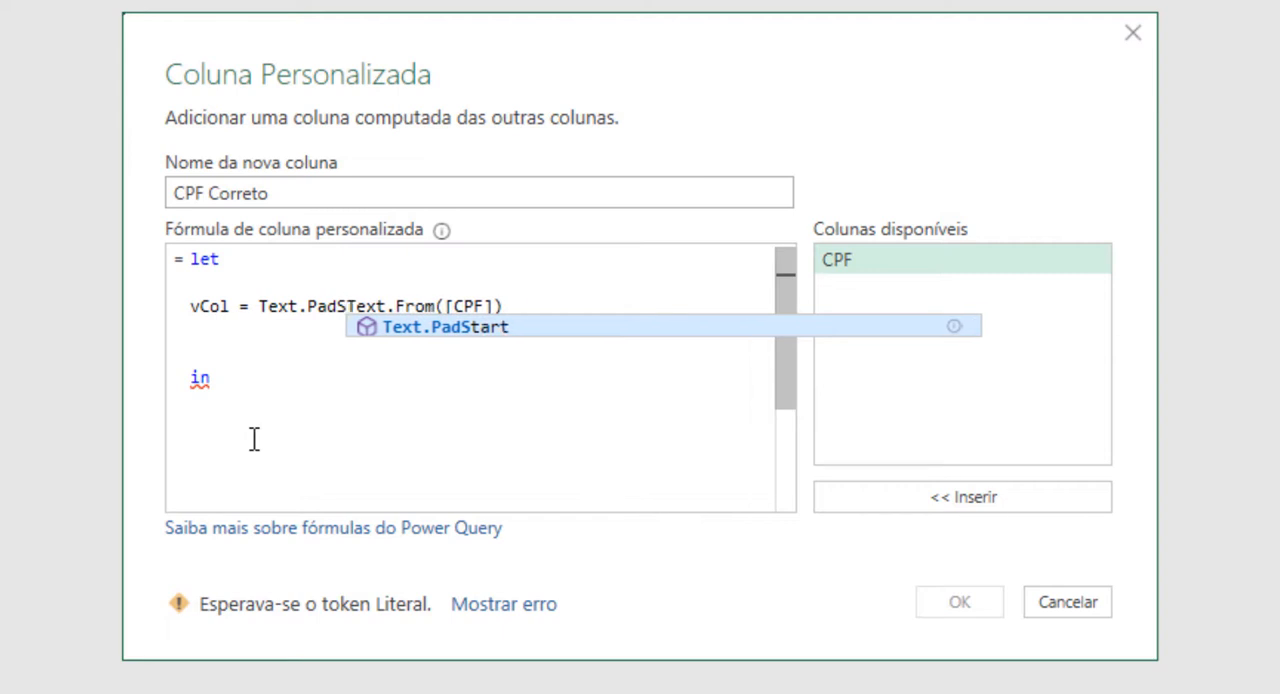
type("tart(")
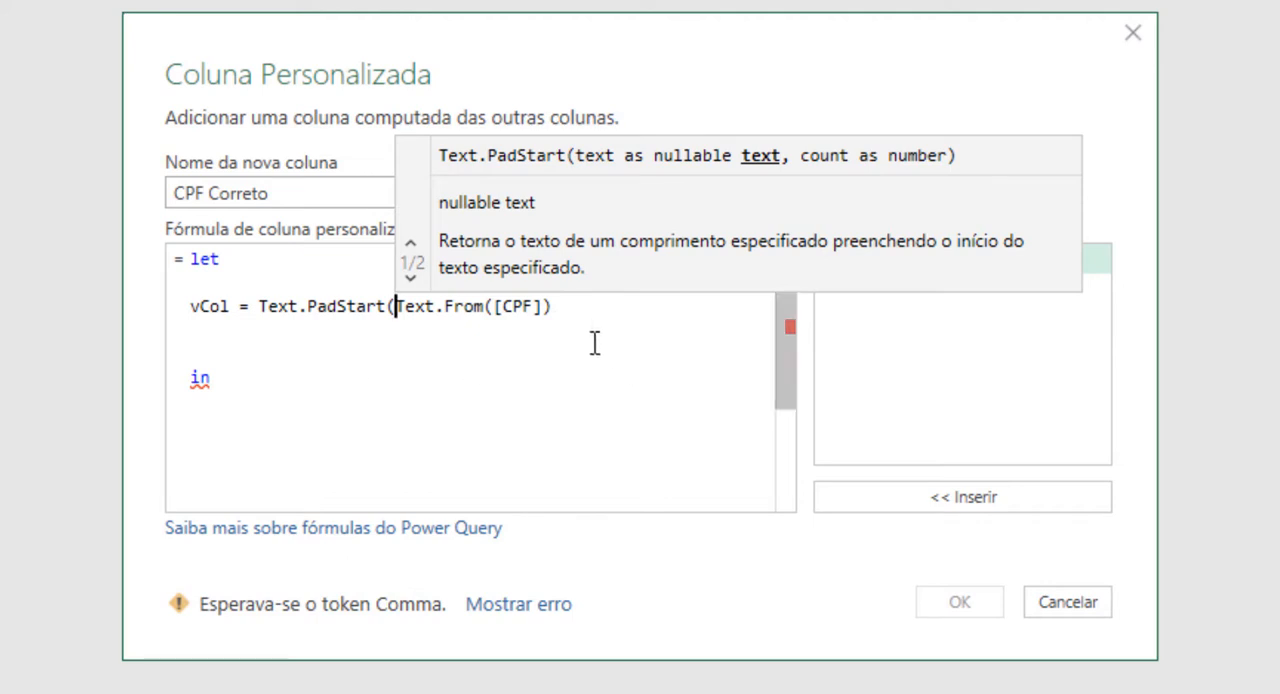
Step: Complete the Text.PadStart arguments in vCol with a length of 11 and "0" as the padding character
left_click(590, 308)
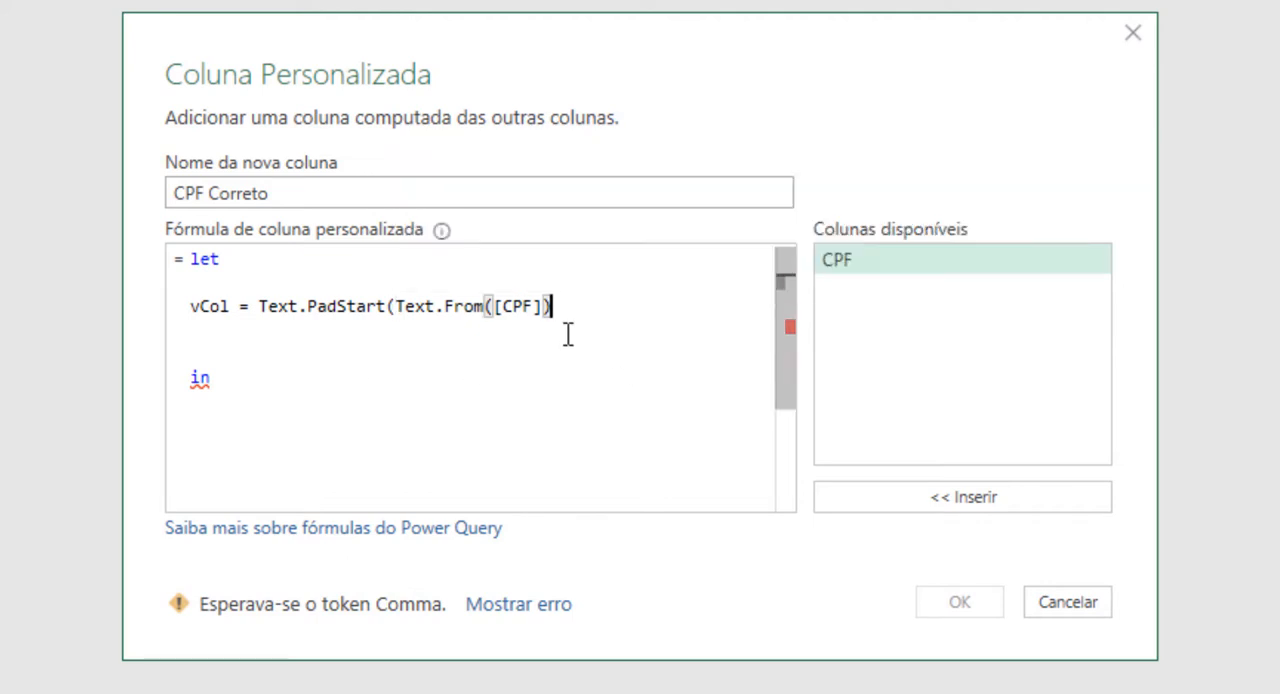
type(",")
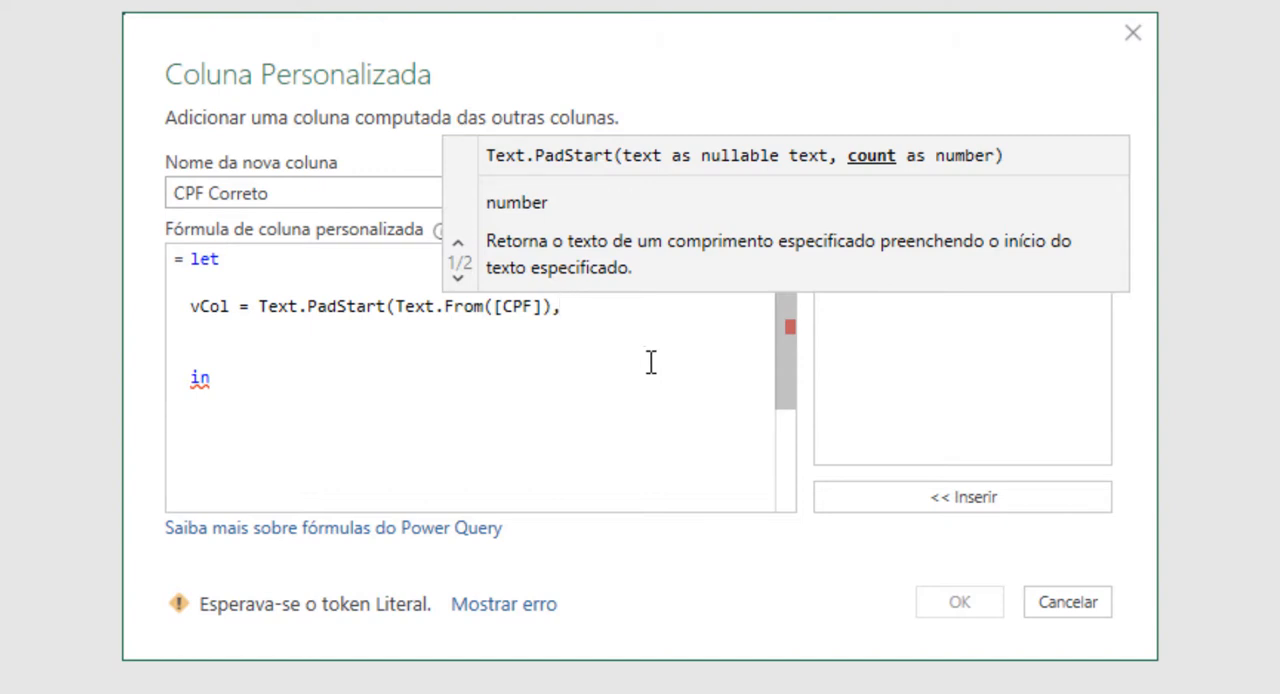
type("11")
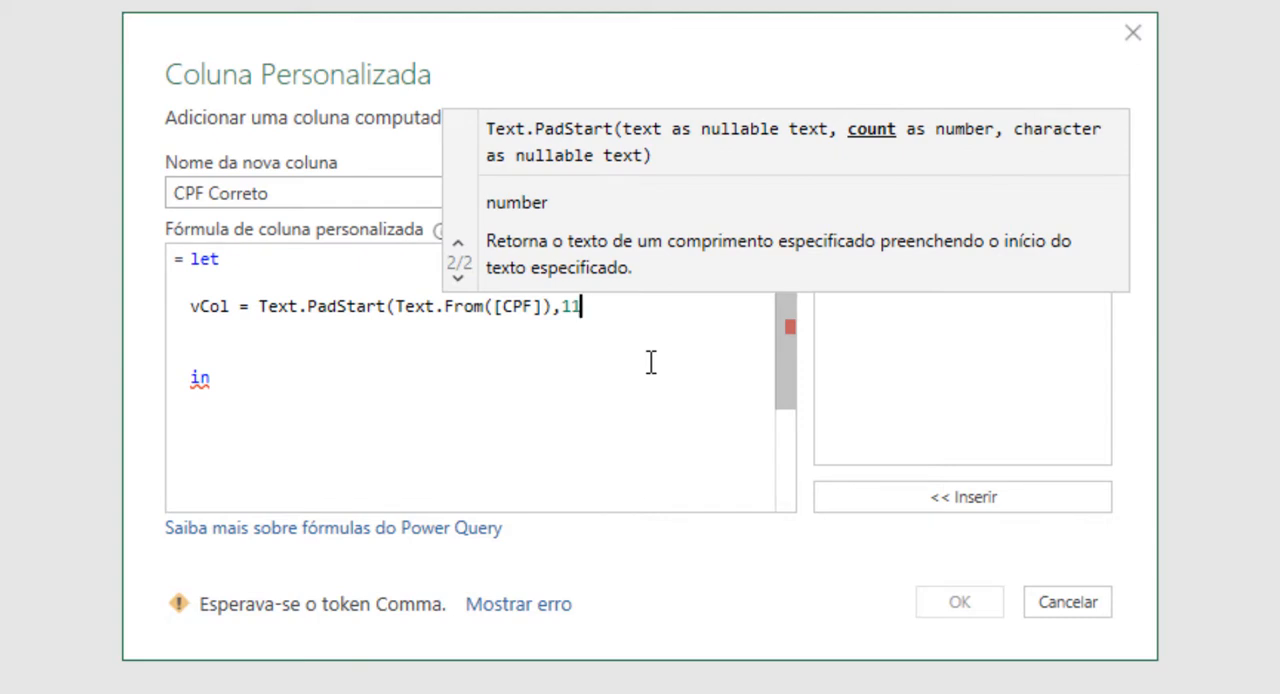
type(",")
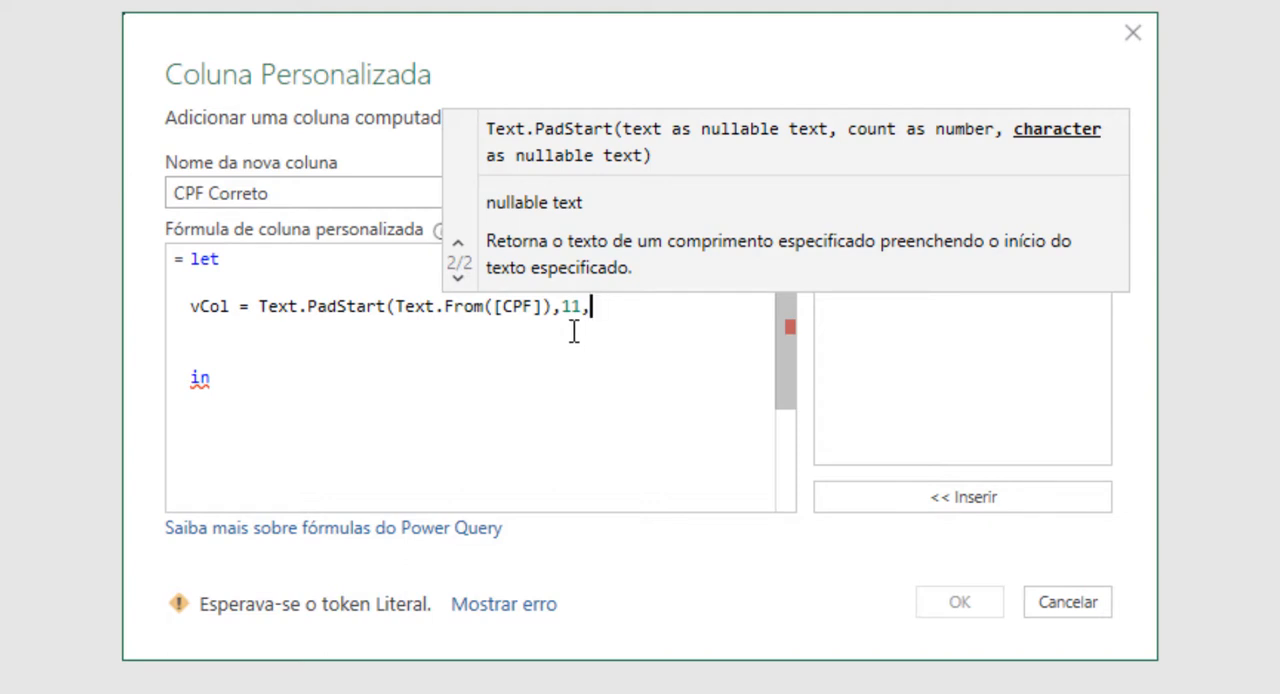
type("0")
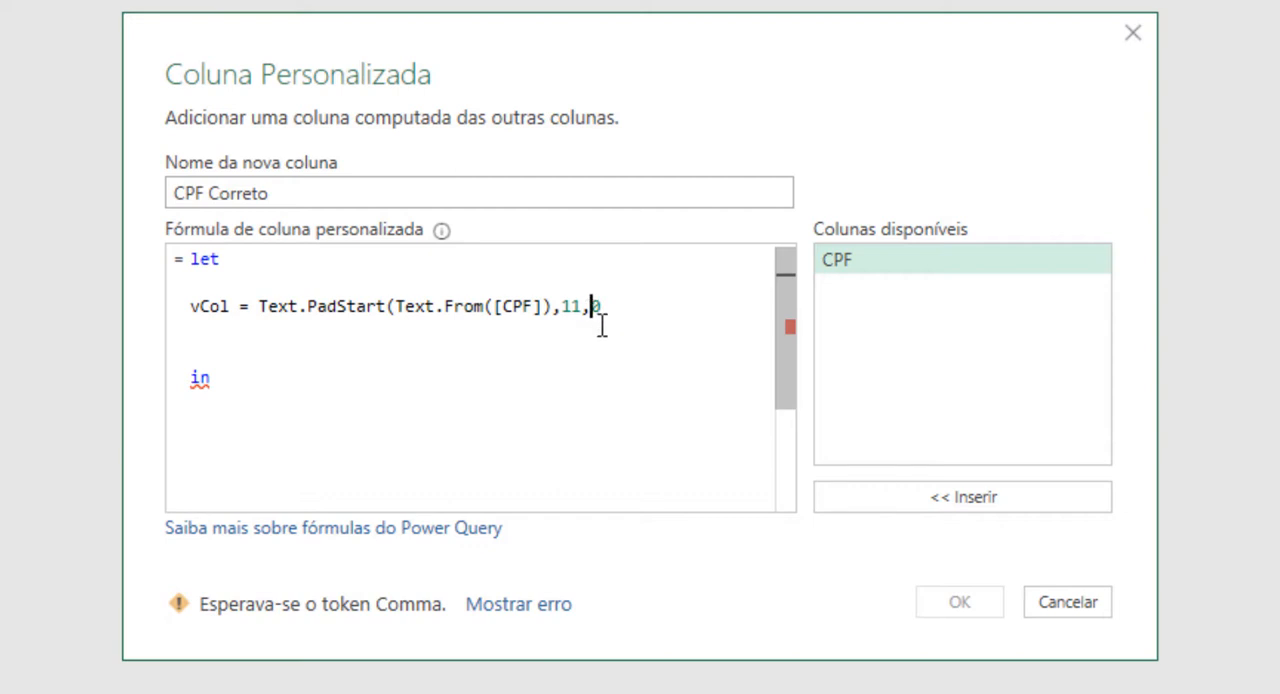
type("\"")
key("Right")
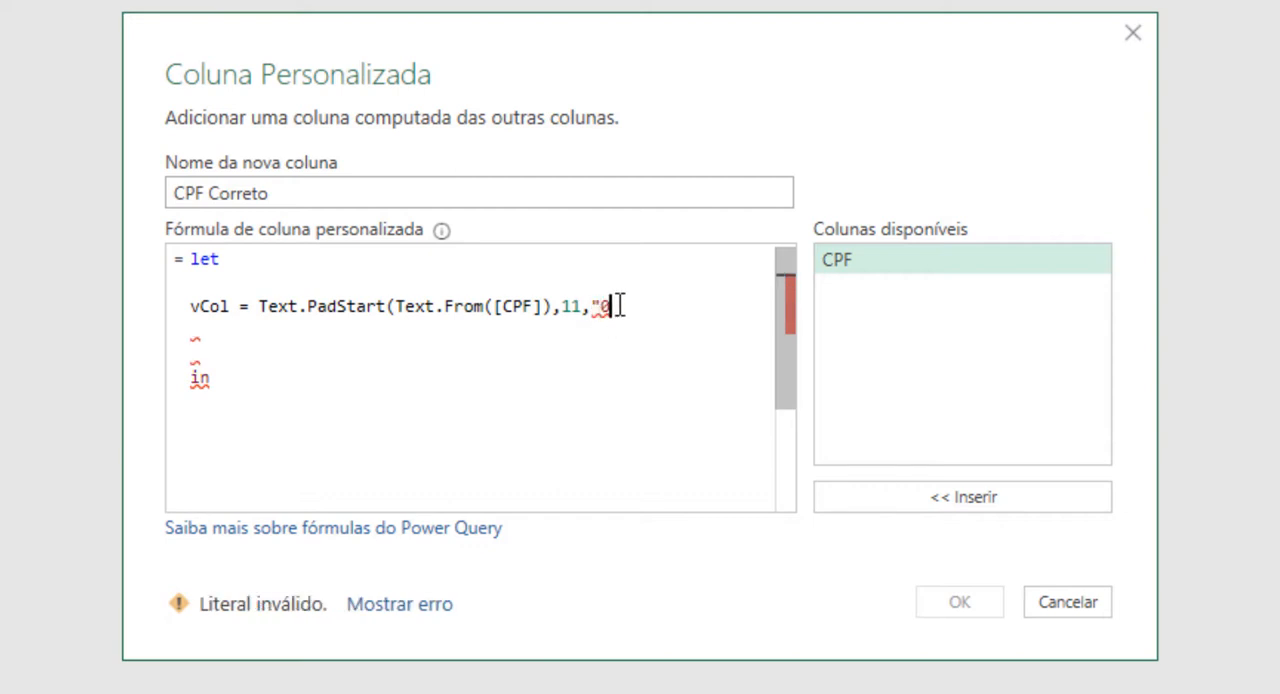
type("\")")
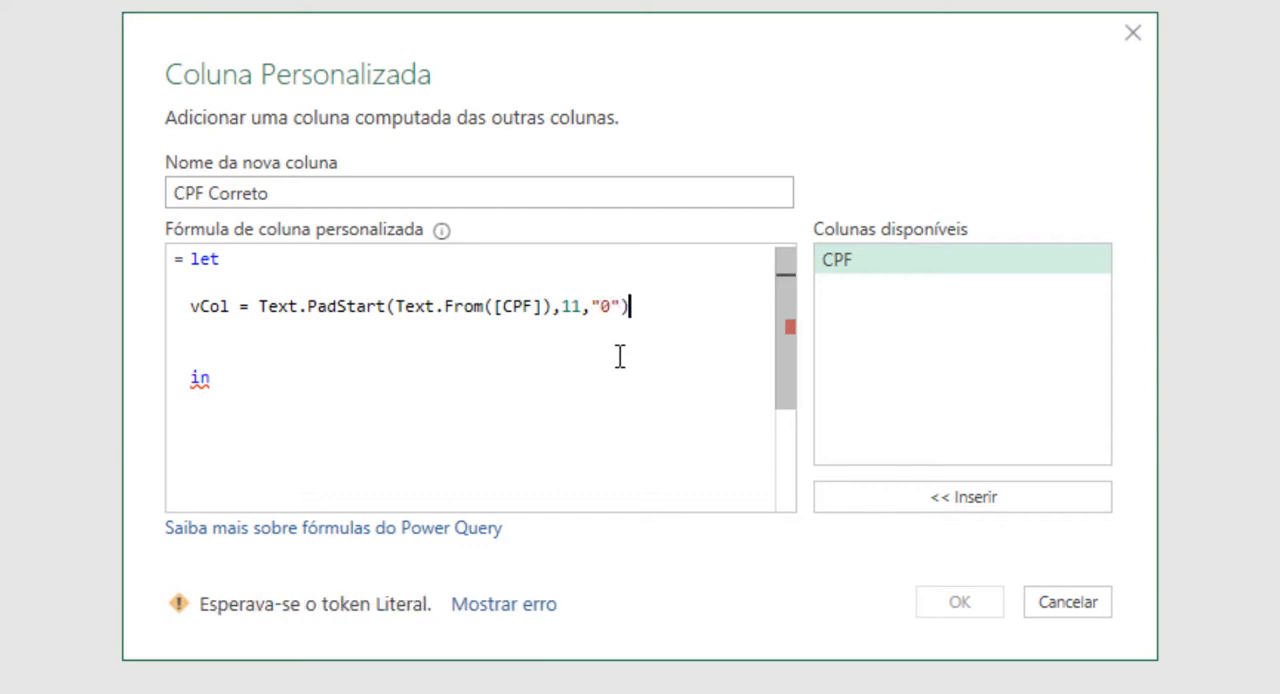
Step: Return vCol after the in keyword and confirm the custom column
left_click(399, 427)
type("vCold")
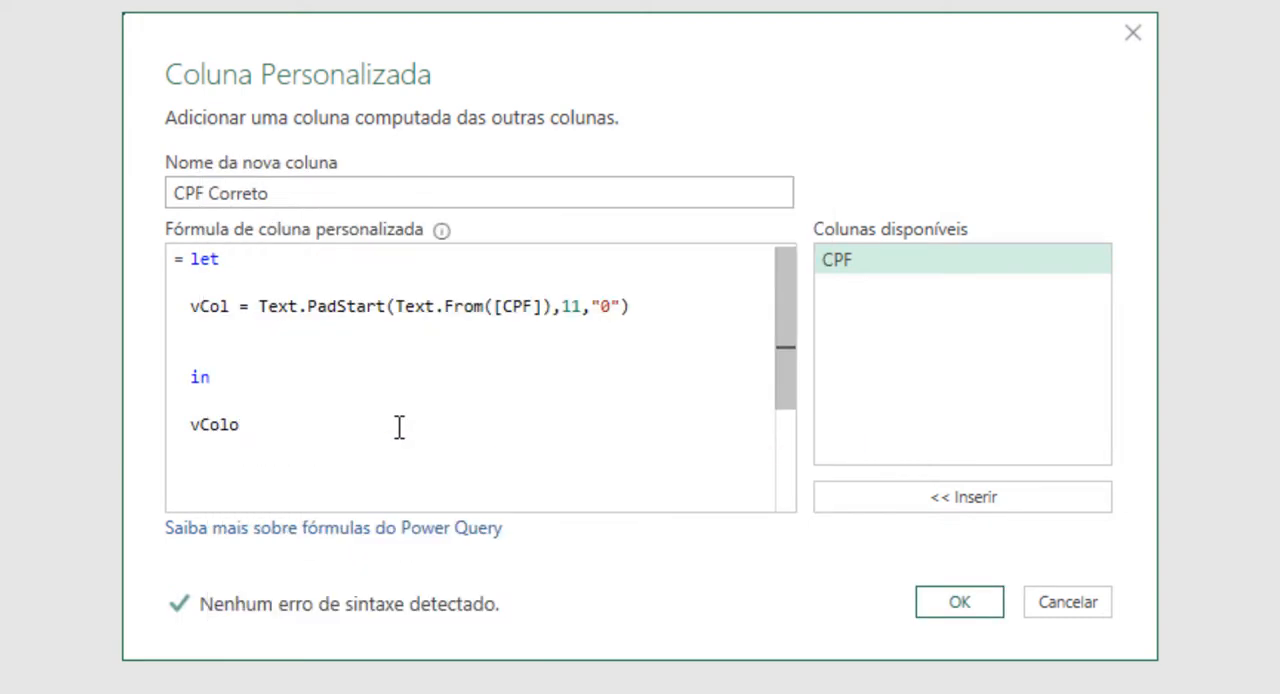
key("BackSpace")
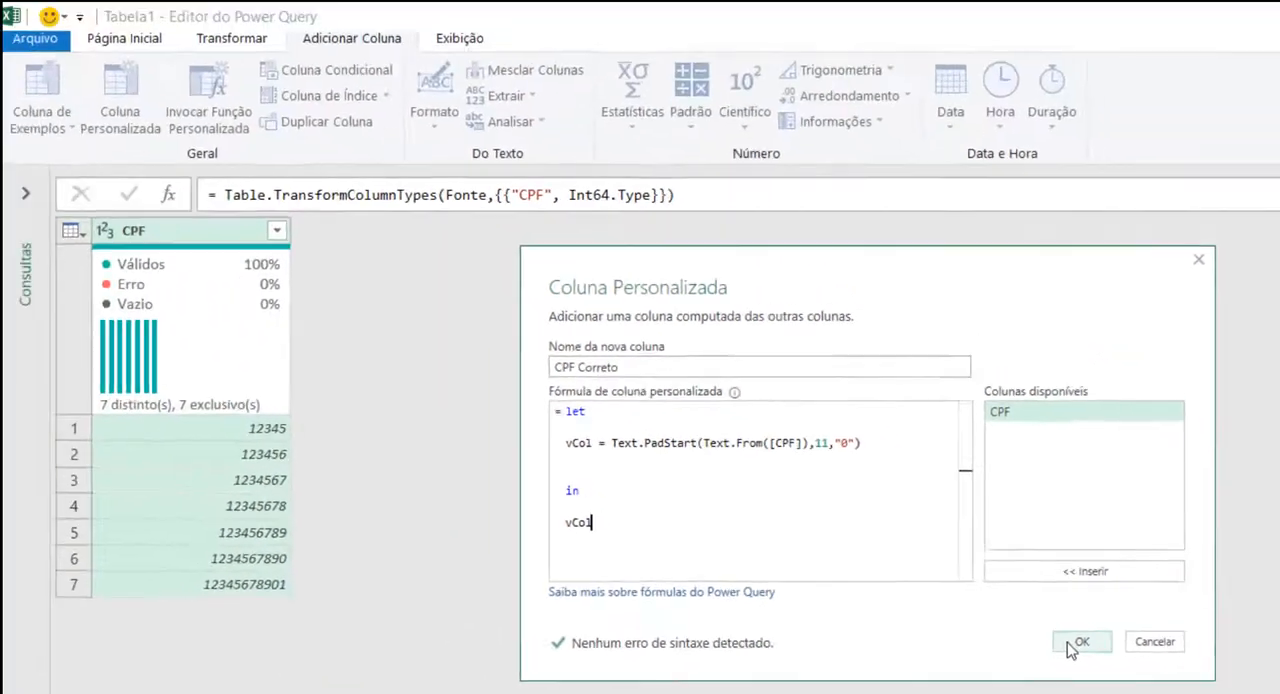
left_click(960, 610)
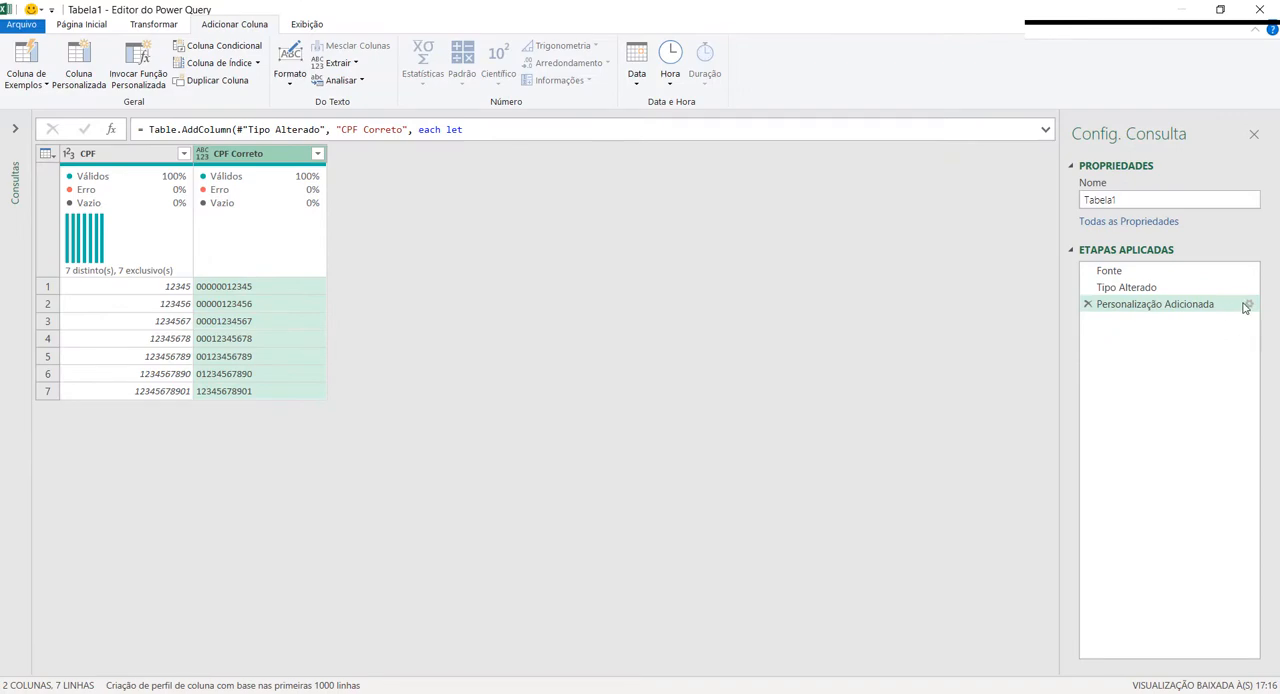
Step: Reopen the added custom column's formula and add empty variable definitions vP1, vP2 and vP3 below vCol
left_click(1249, 304)
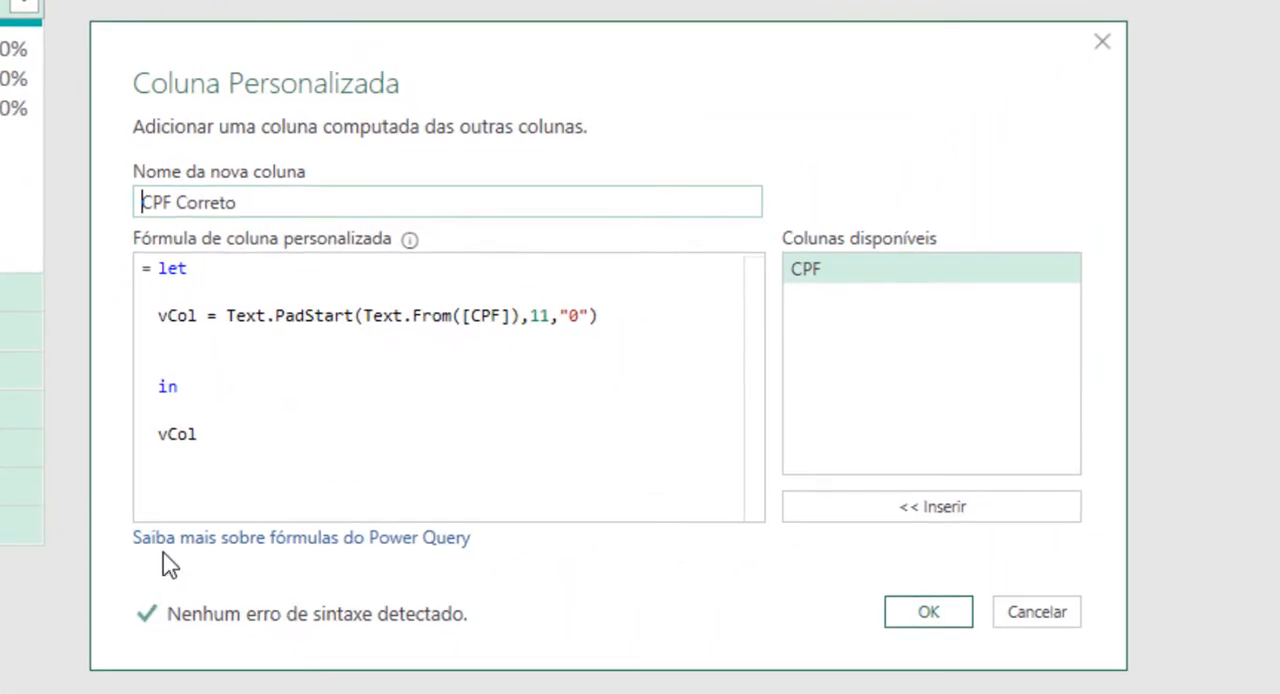
left_click(632, 318)
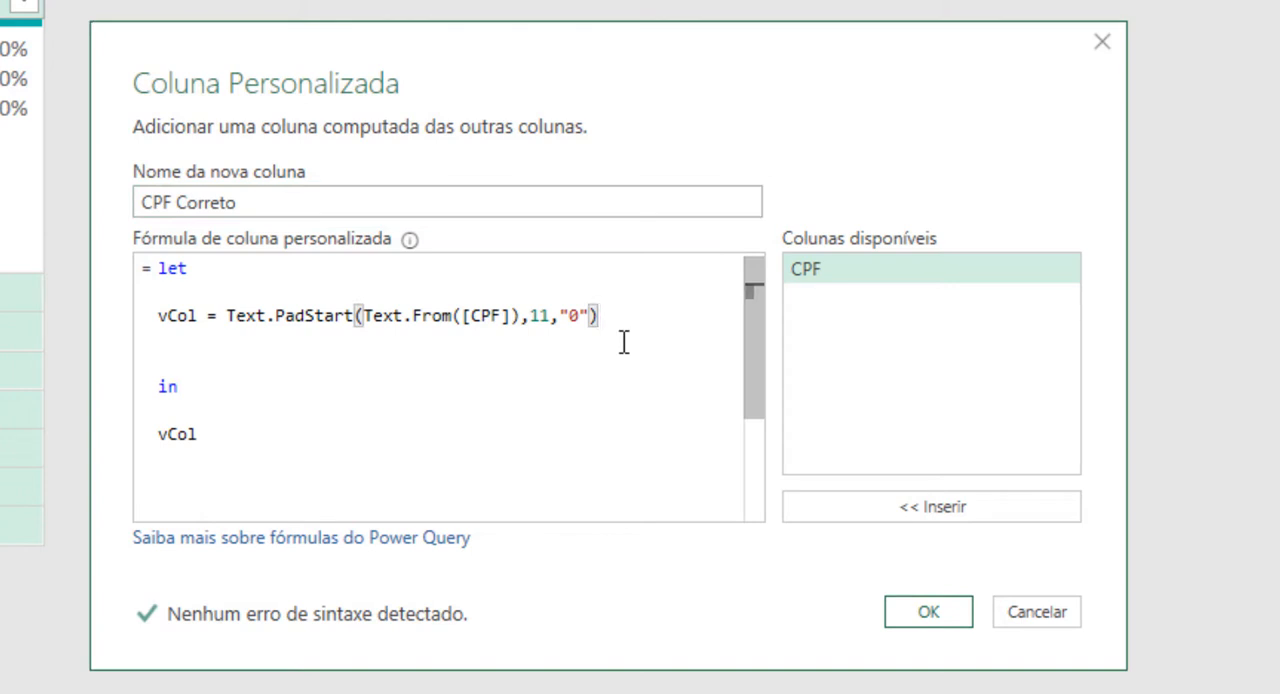
key("Return")
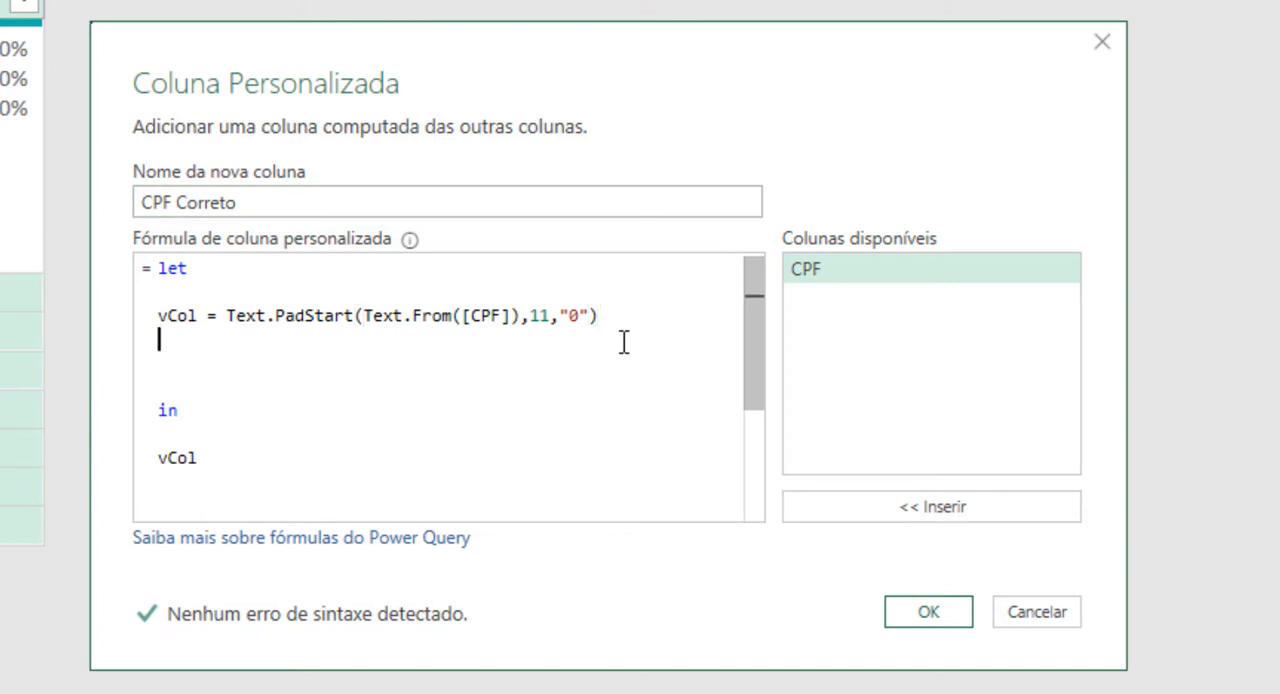
type("vF")
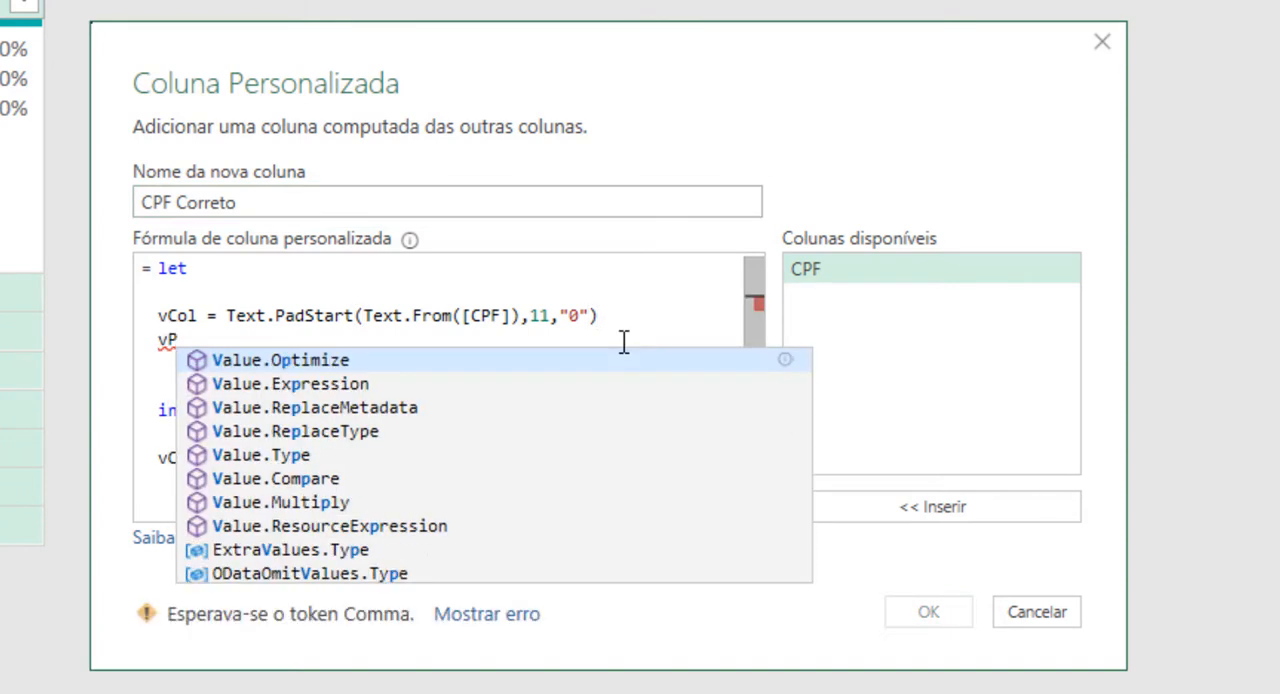
type("1 =")
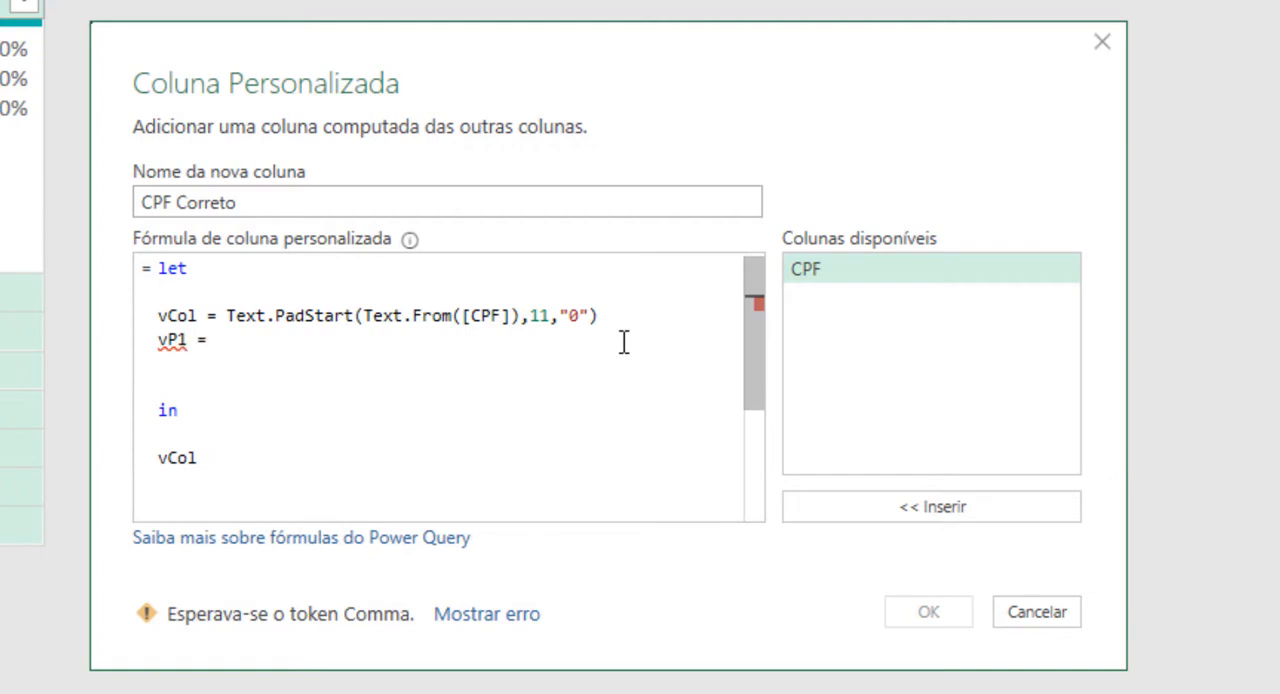
key("Return")
type("vP")
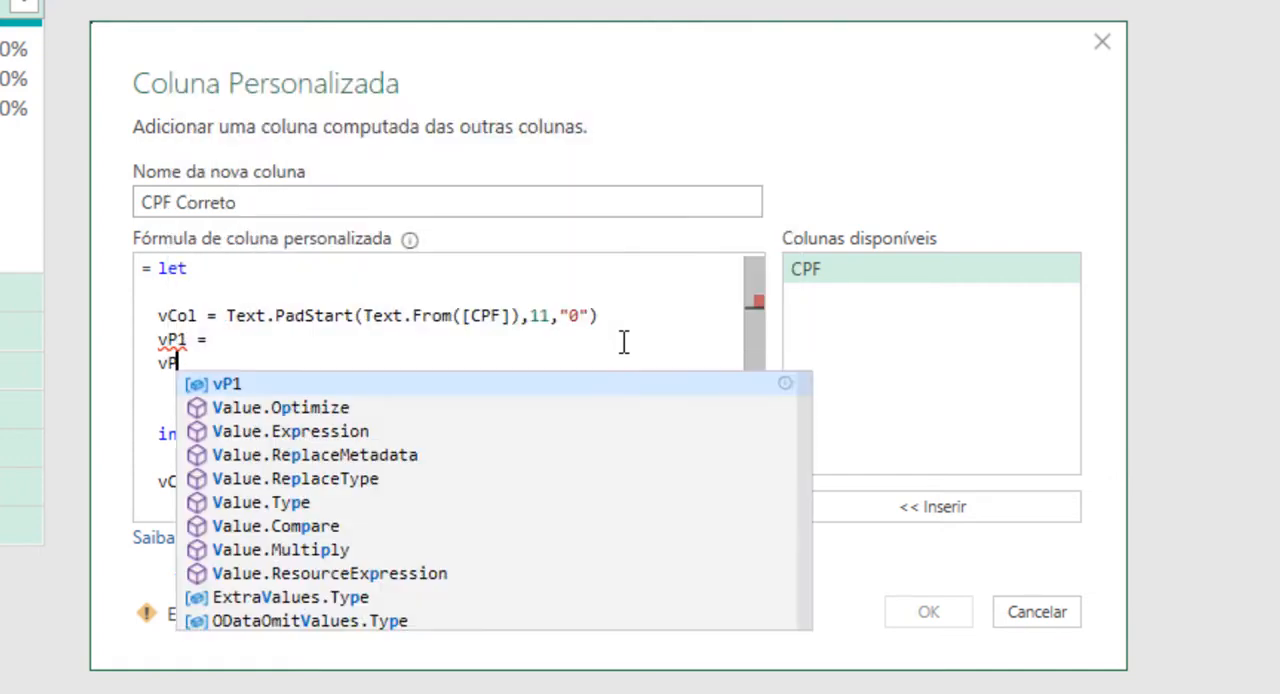
type("2 =")
key("Return")
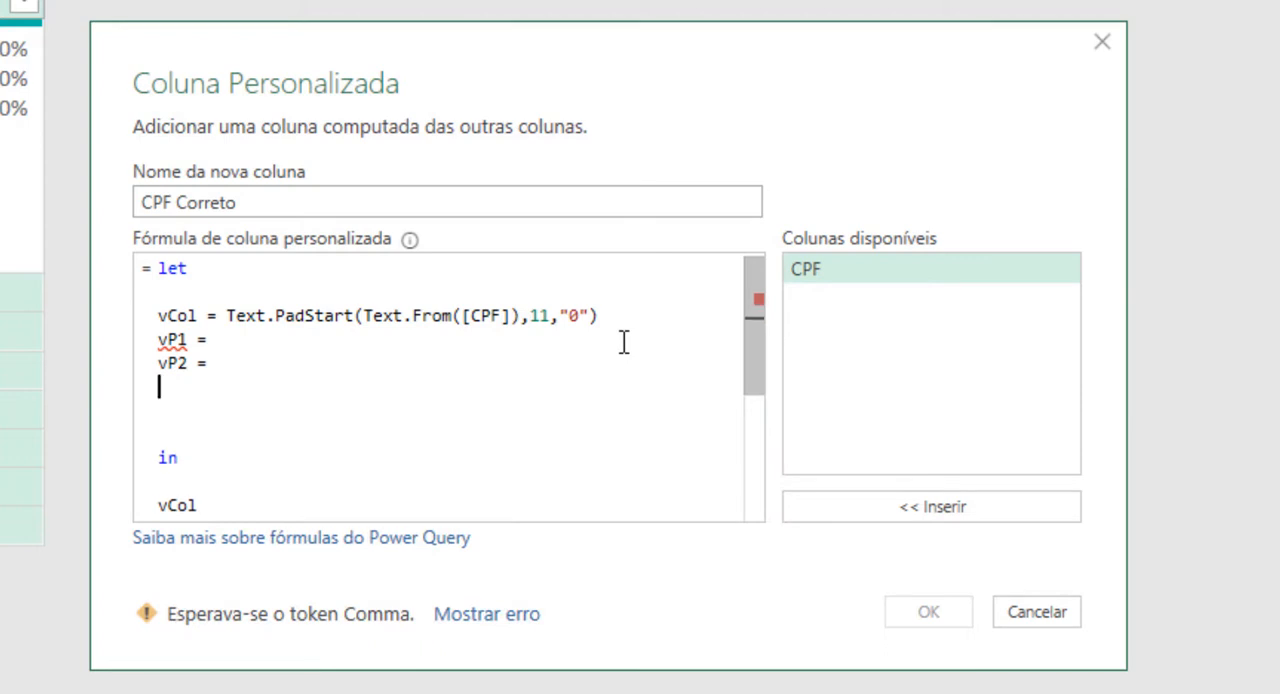
type("vP3 =")
key("Return")
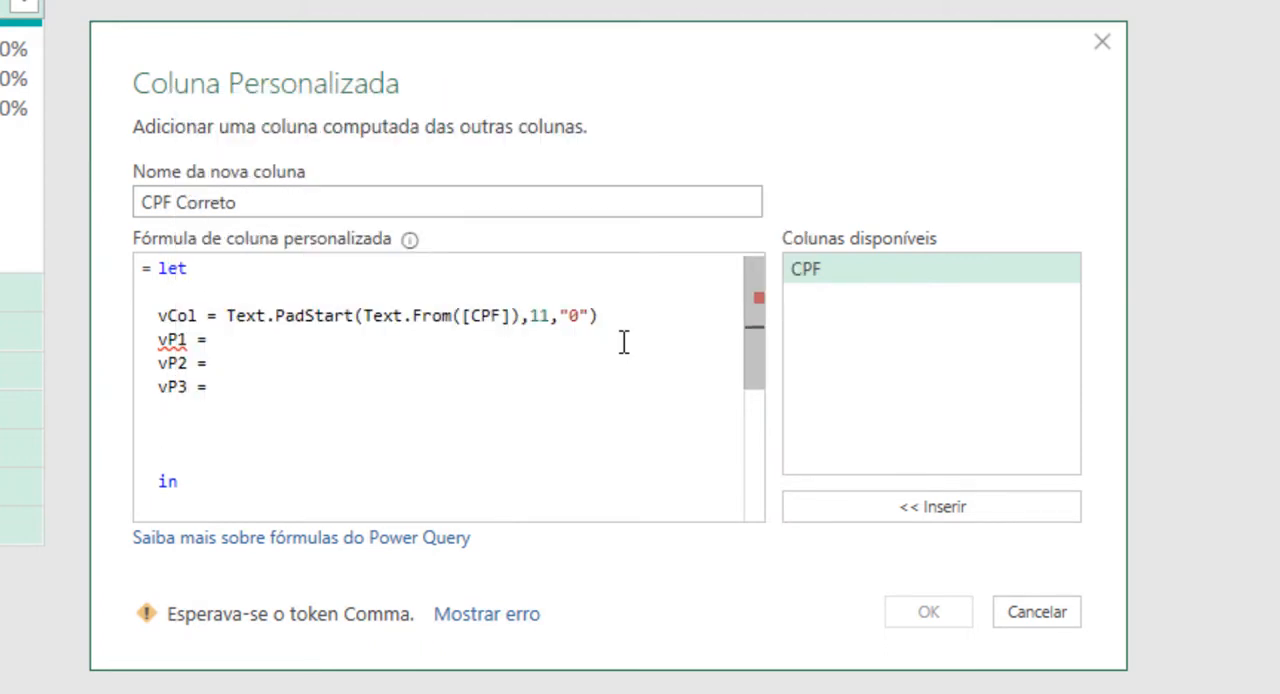
Step: Add empty variable definitions vP4 and vCPF below vP3 in the formula
type("vP")
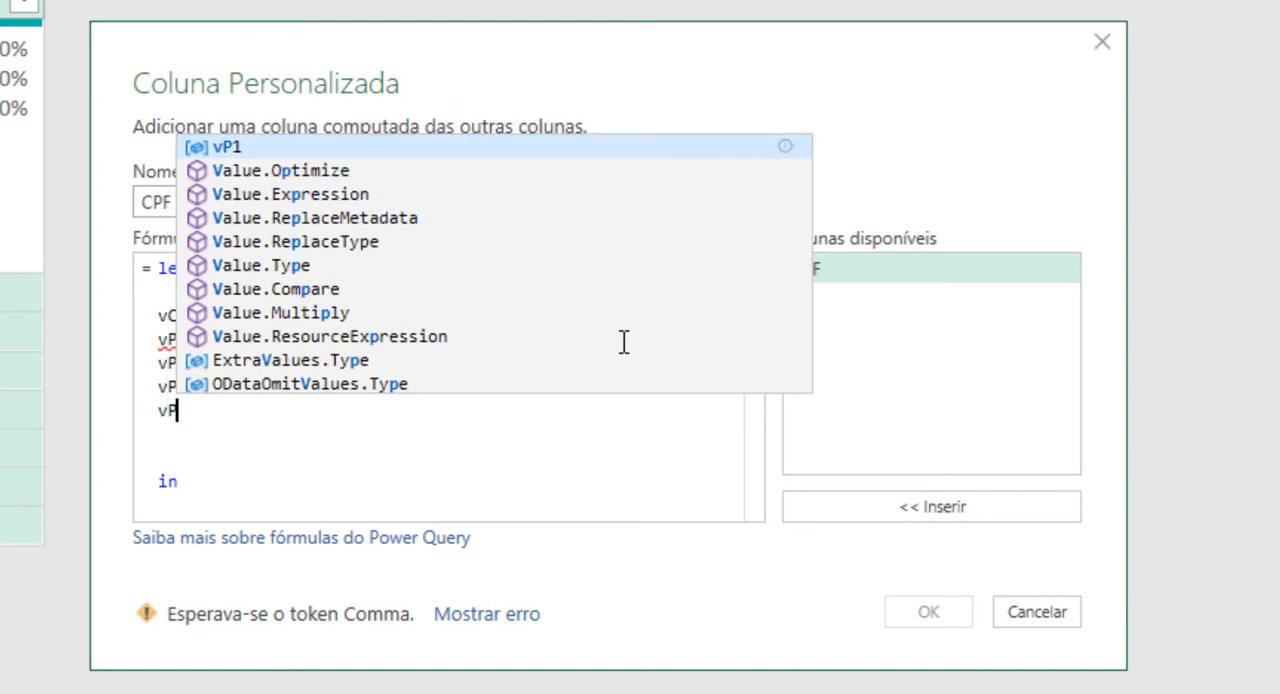
type("4")
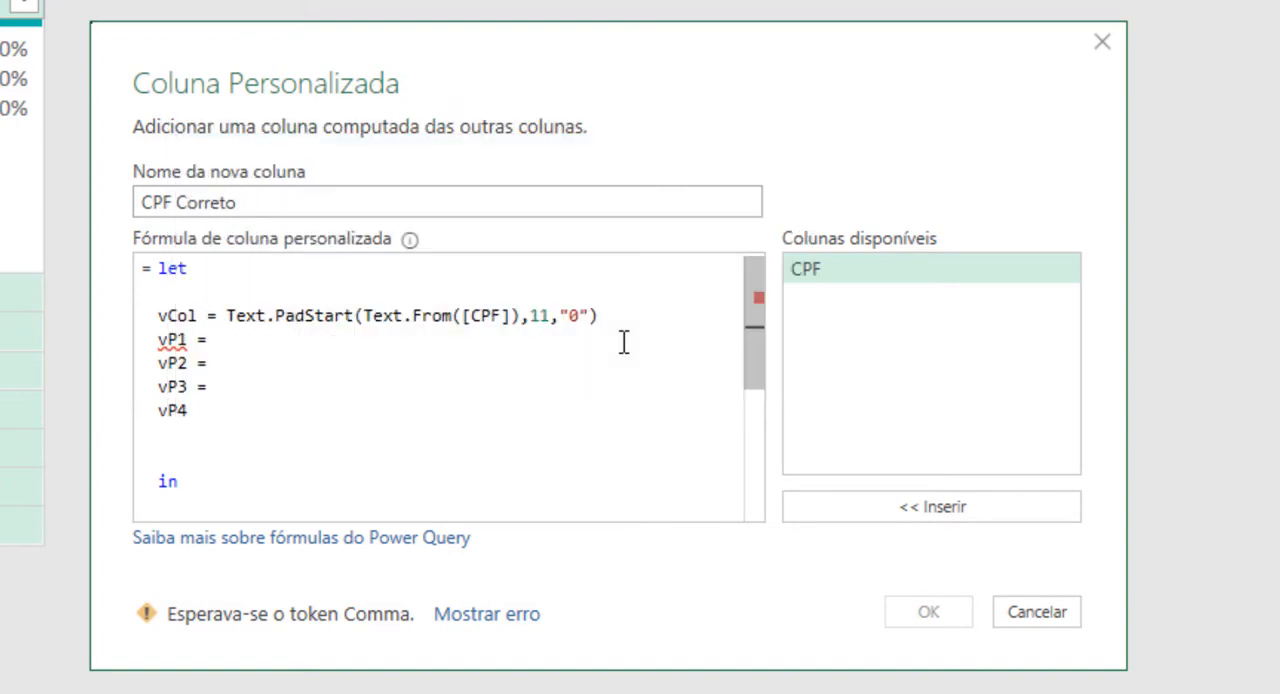
type(" =")
key("Return")
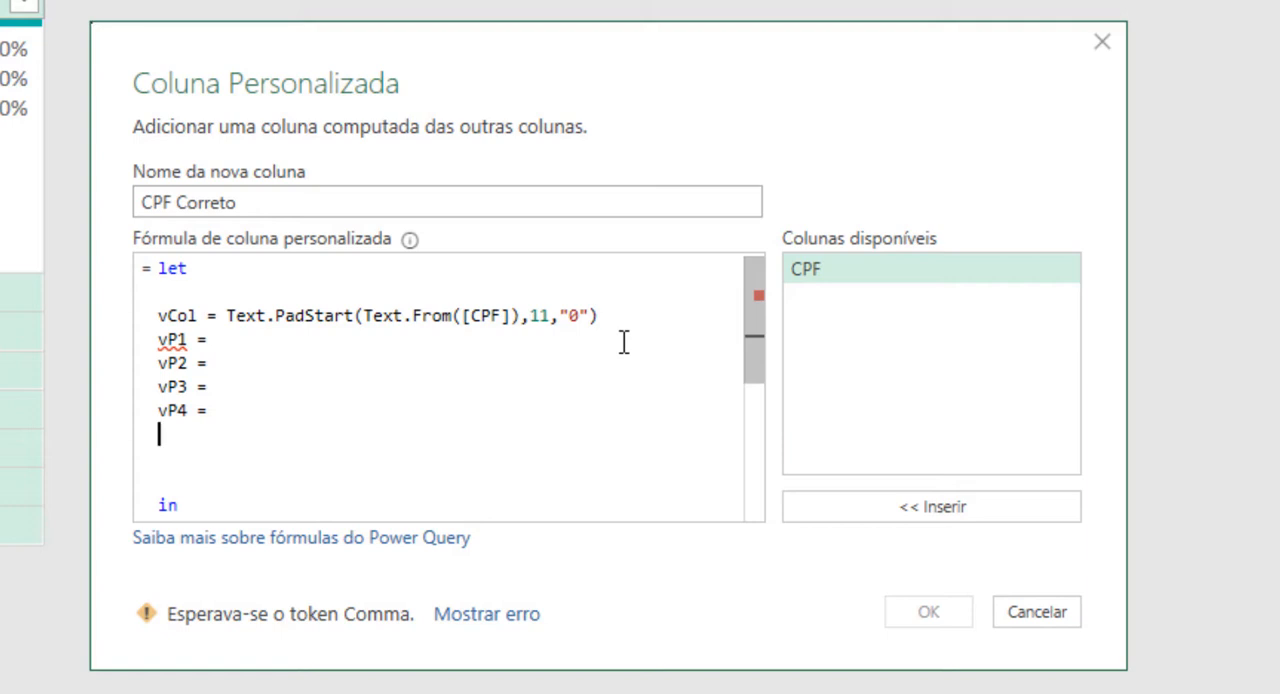
type("vCP")
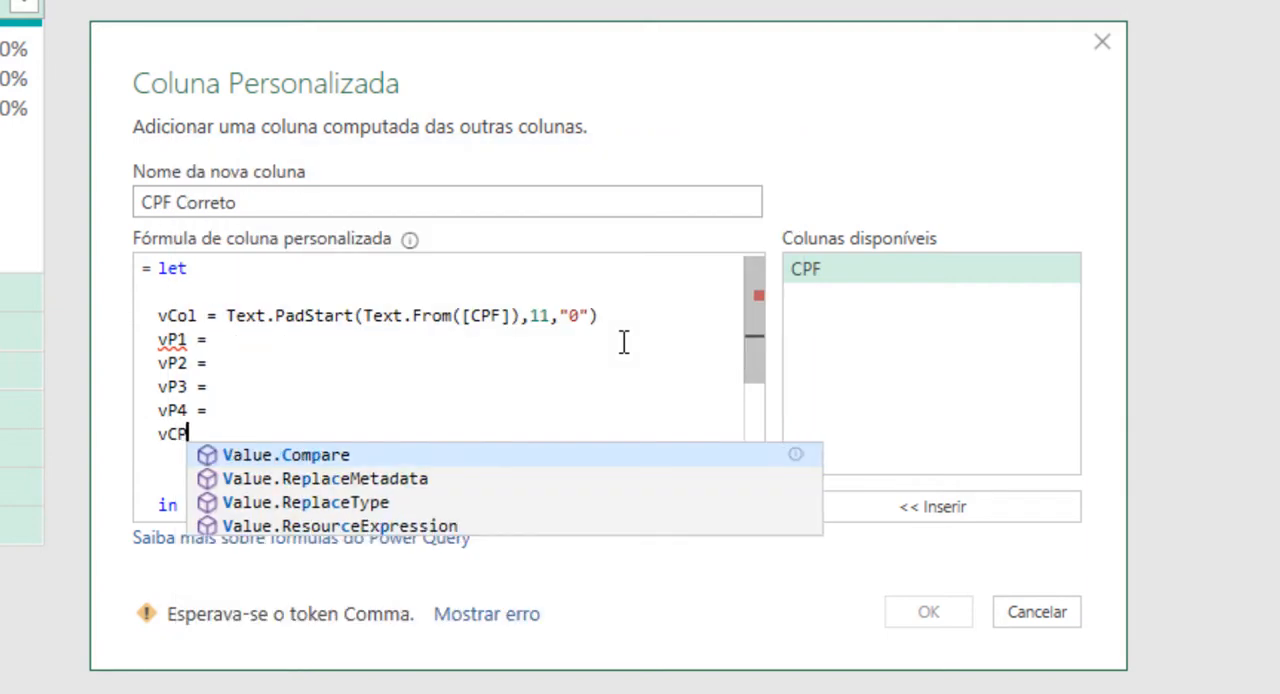
type("F =")
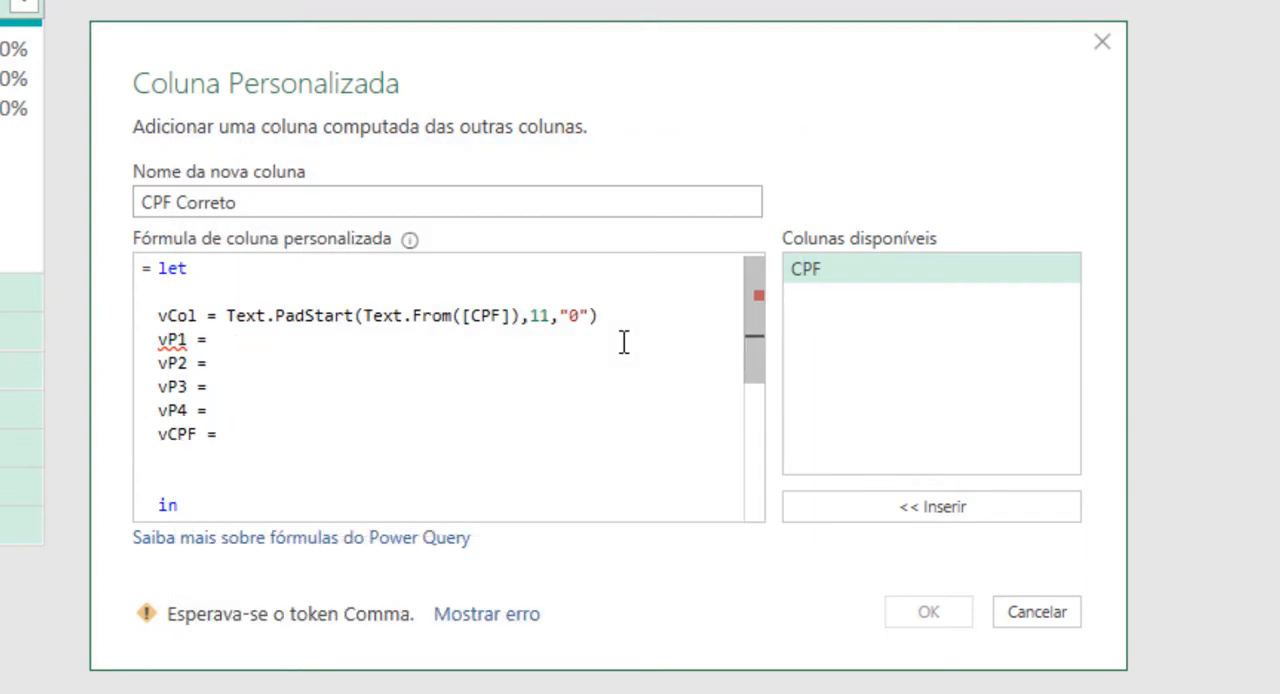
Step: Define vP1 as the first three characters of vCol with Text.Start(vCol,3)
left_click(310, 350)
type("Tex")
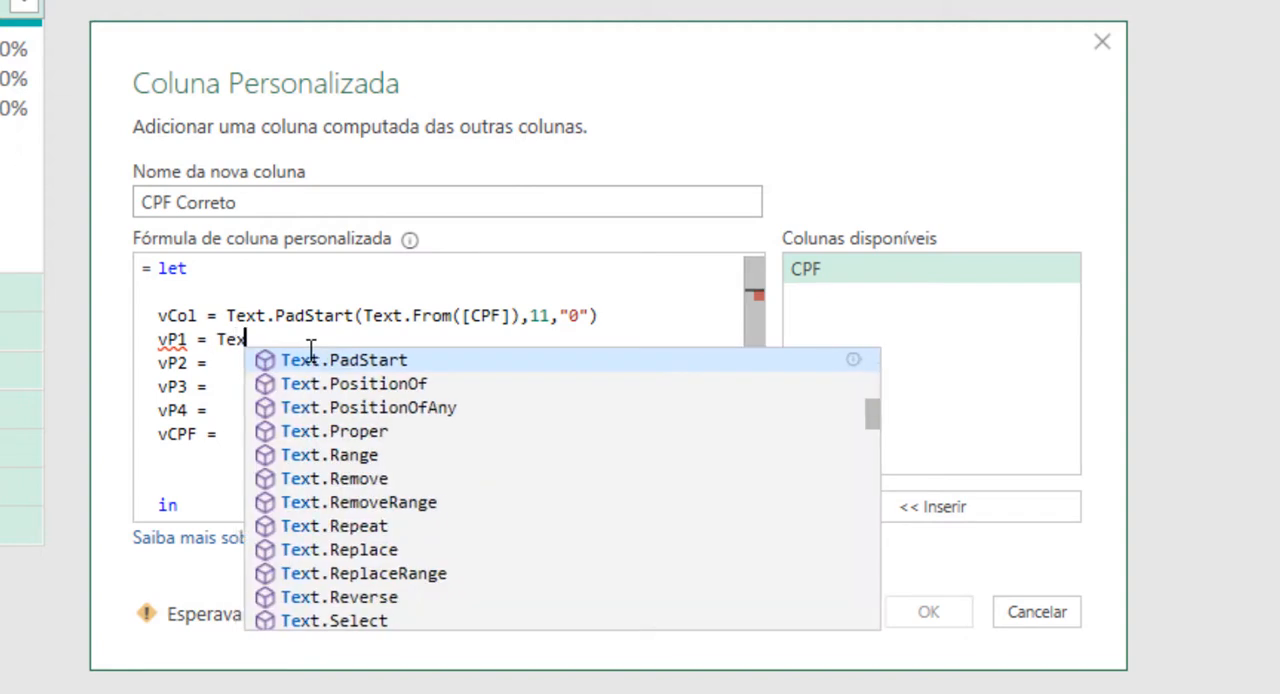
type("t.Start")
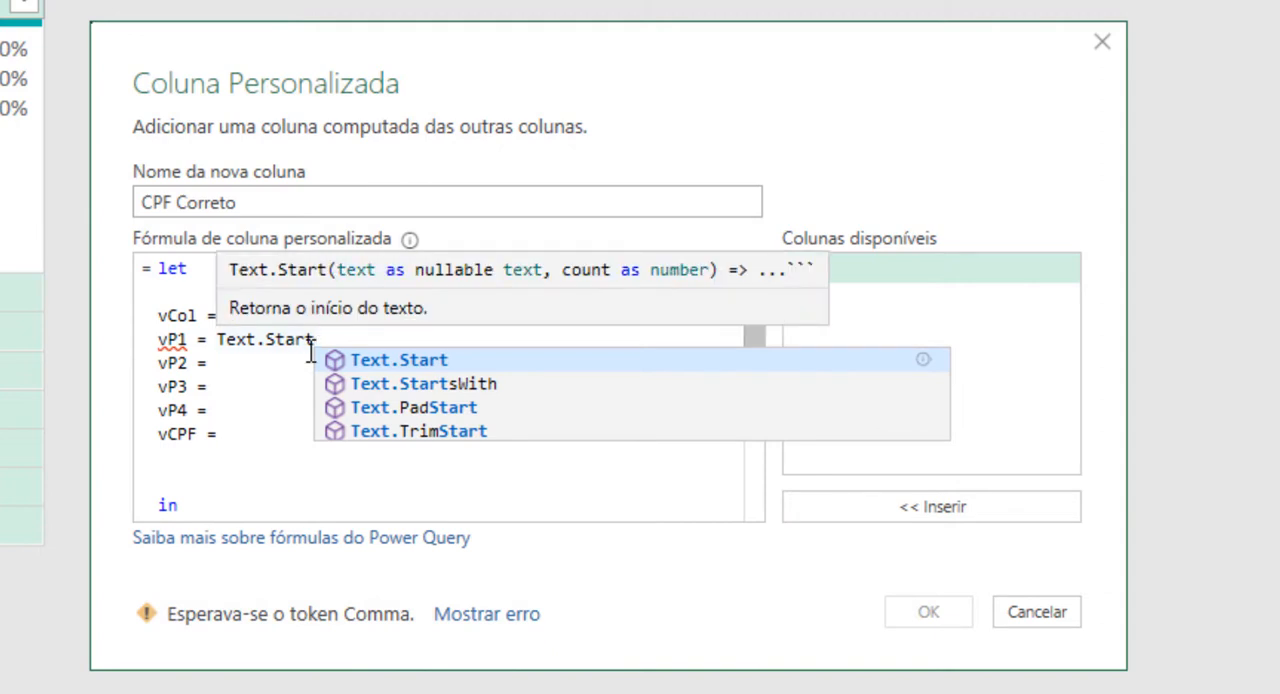
key("Escape")
type("(")
key("BackSpace")
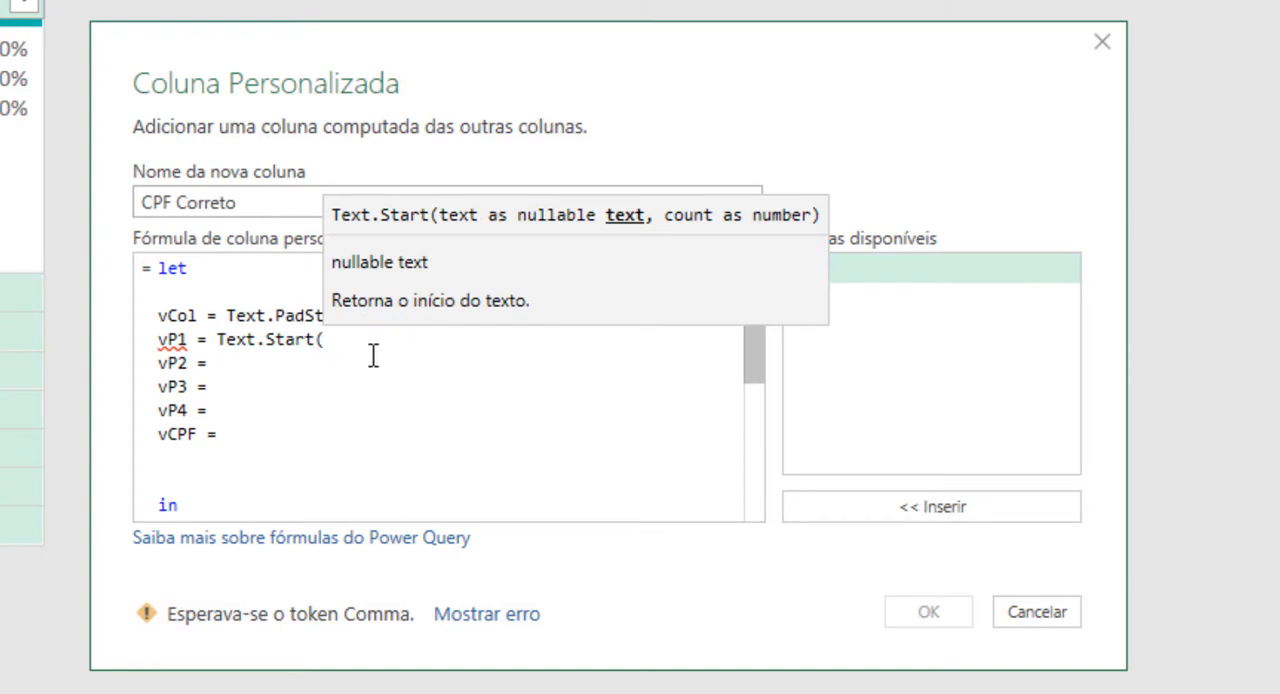
type("vCol")
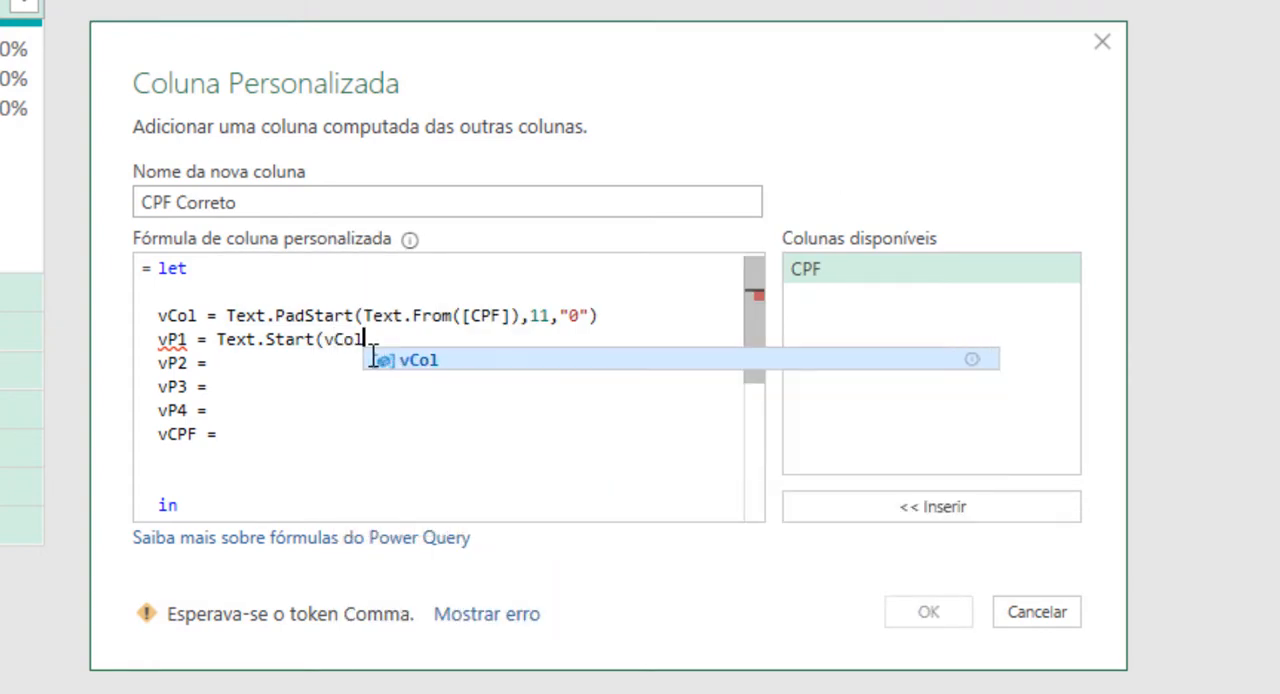
type(",")
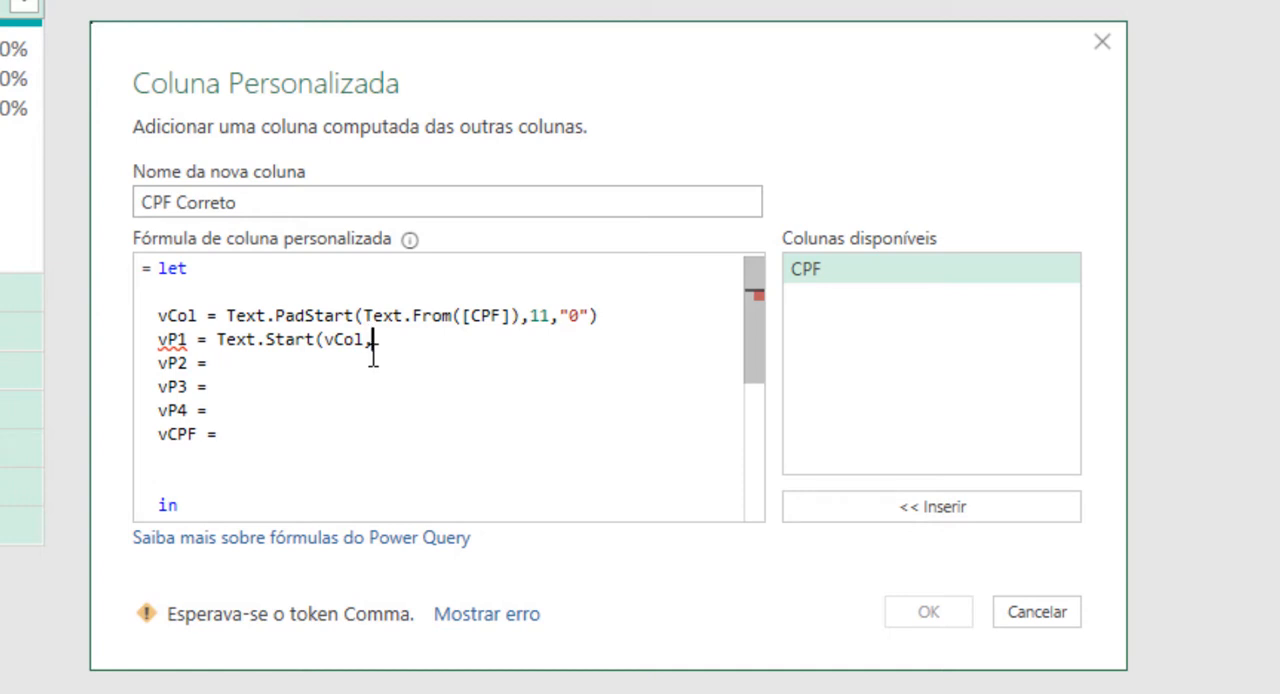
type("3)")
Step: End the vCol and vP1 definitions with commas to separate them from the following variables
left_click(645, 316)
type(",")
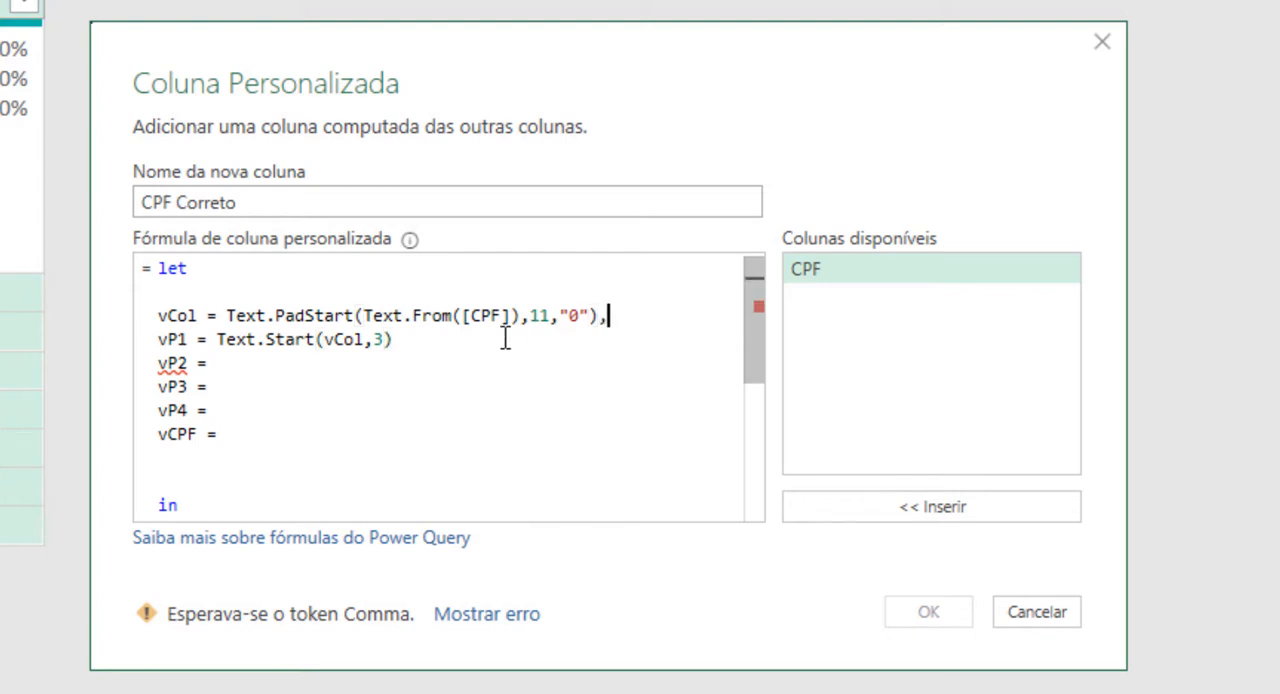
left_click(426, 342)
type(",")
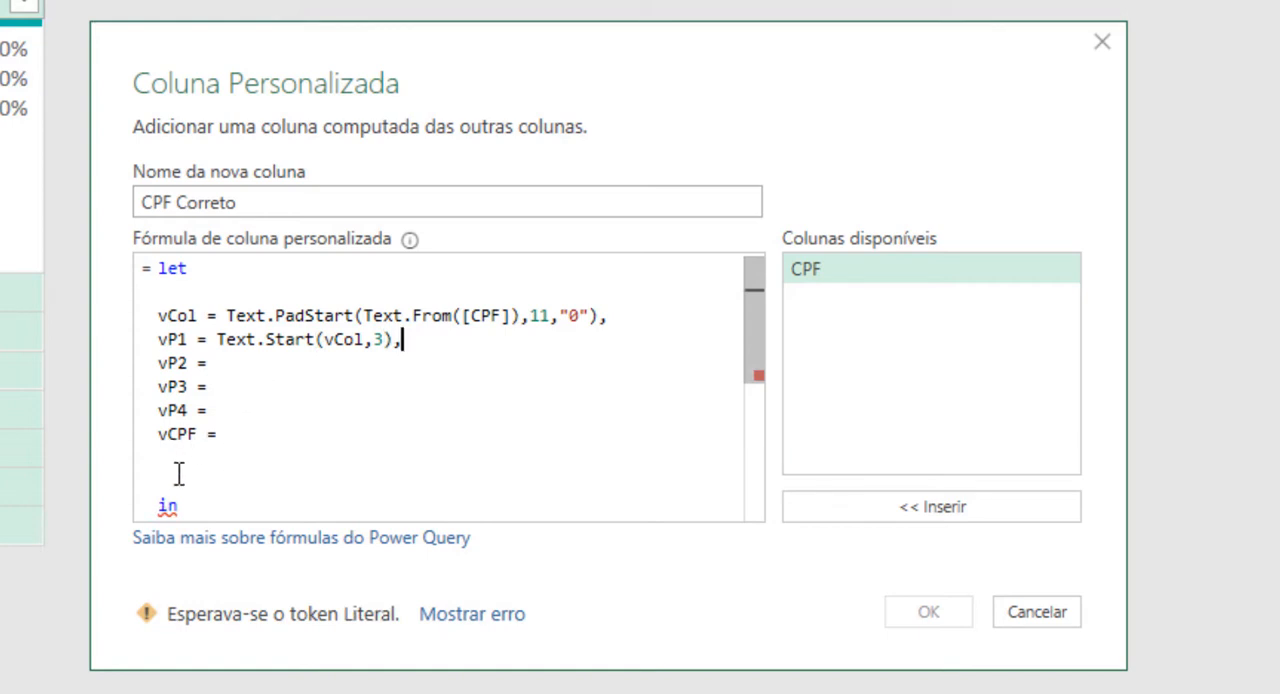
Step: Define vP2 as three characters of vCol starting at position 3 with Text.Middle(vCol,3,3), ending the line with a comma
left_click(288, 362)
left_click(321, 374)
type("Text")
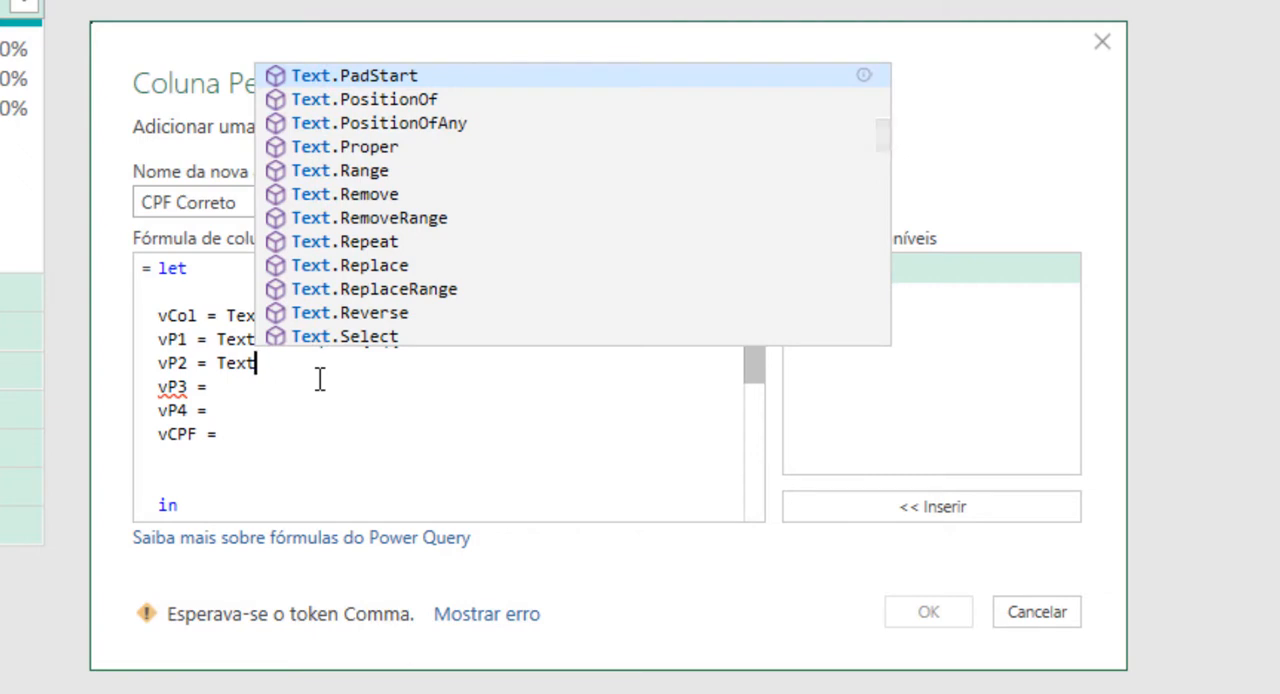
type(".Mi")
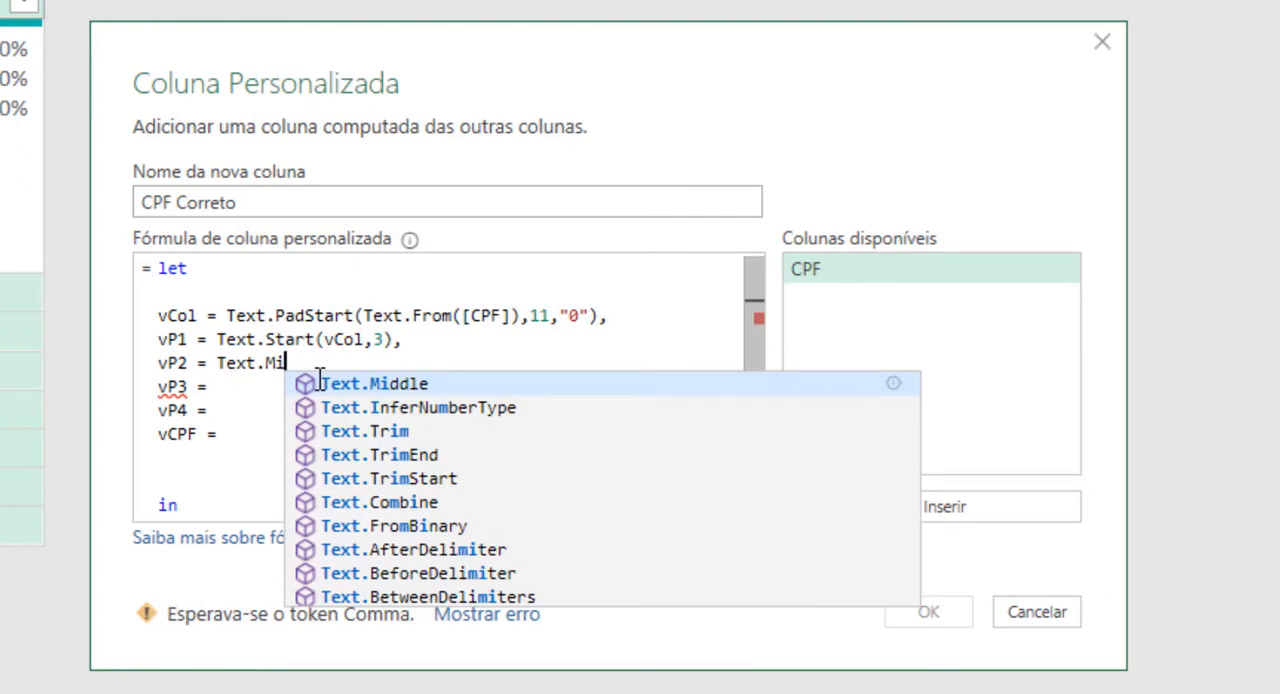
key("Tab")
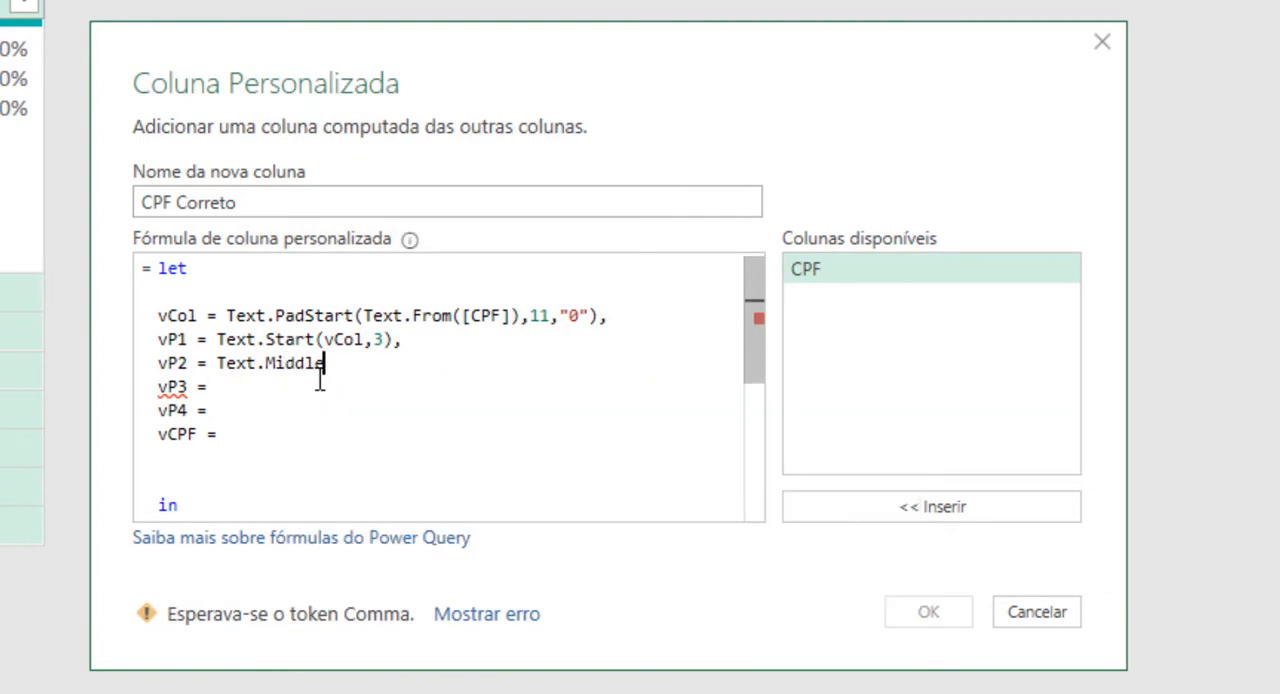
type("(")
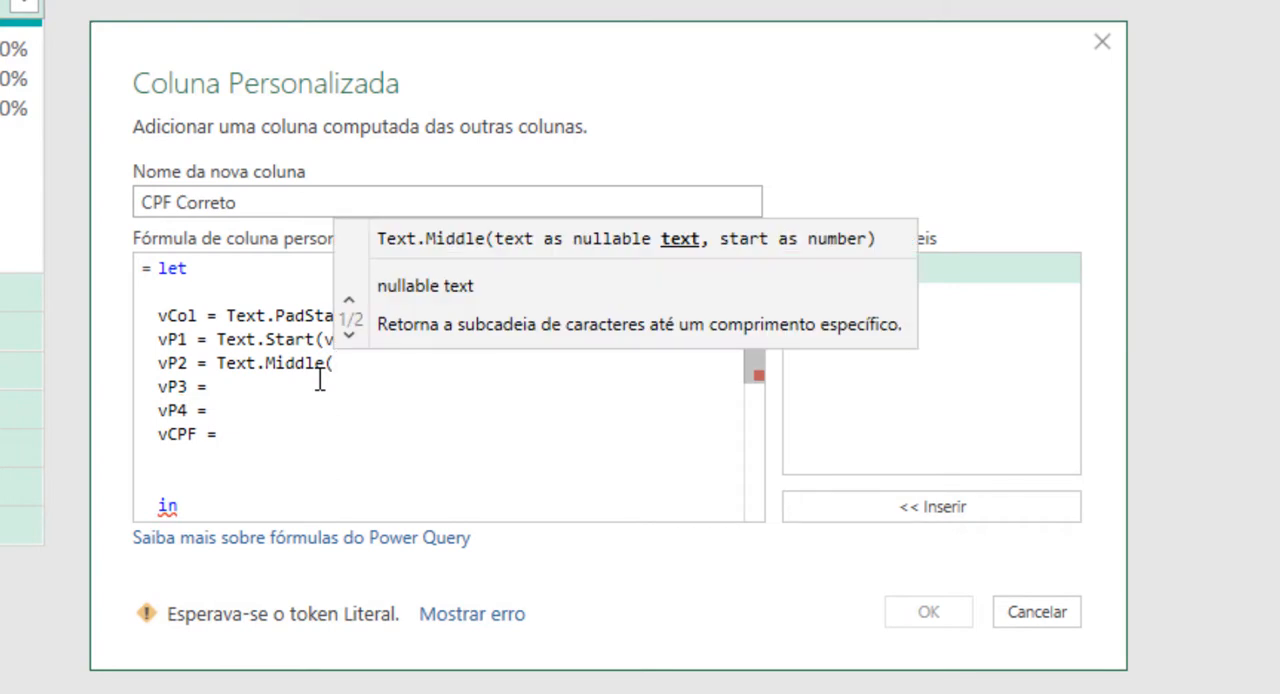
type("vCol")
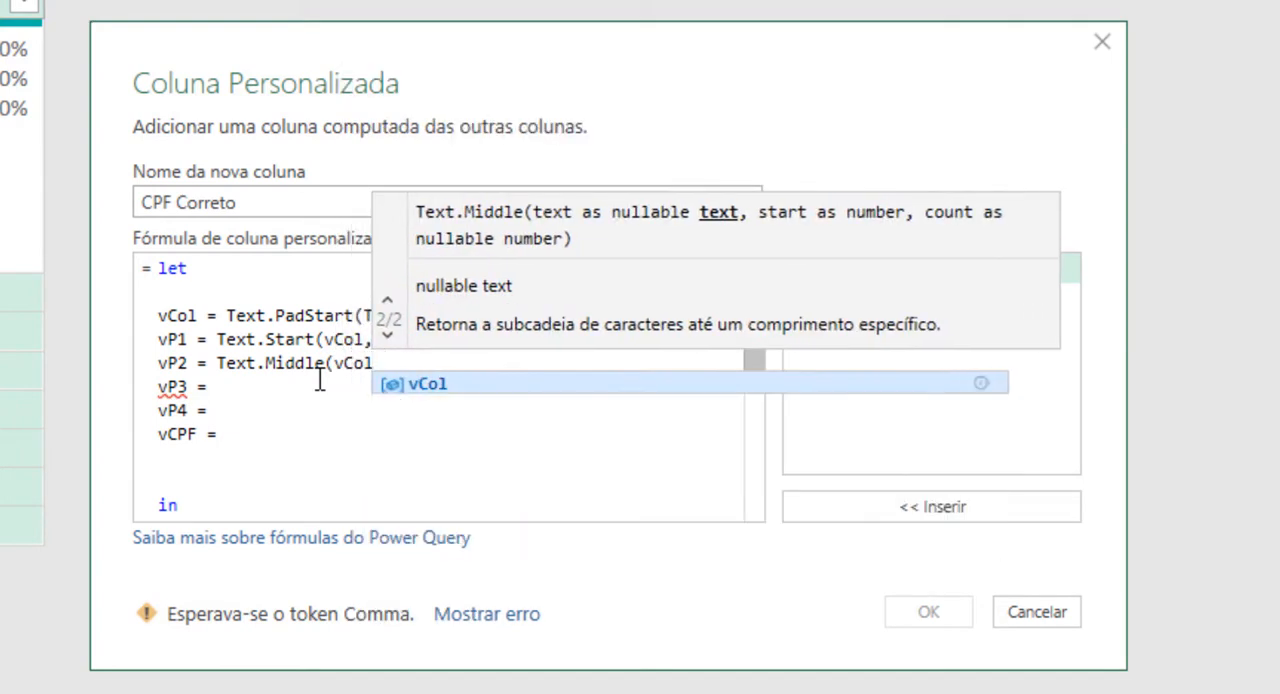
type(",")
key("BackSpace")
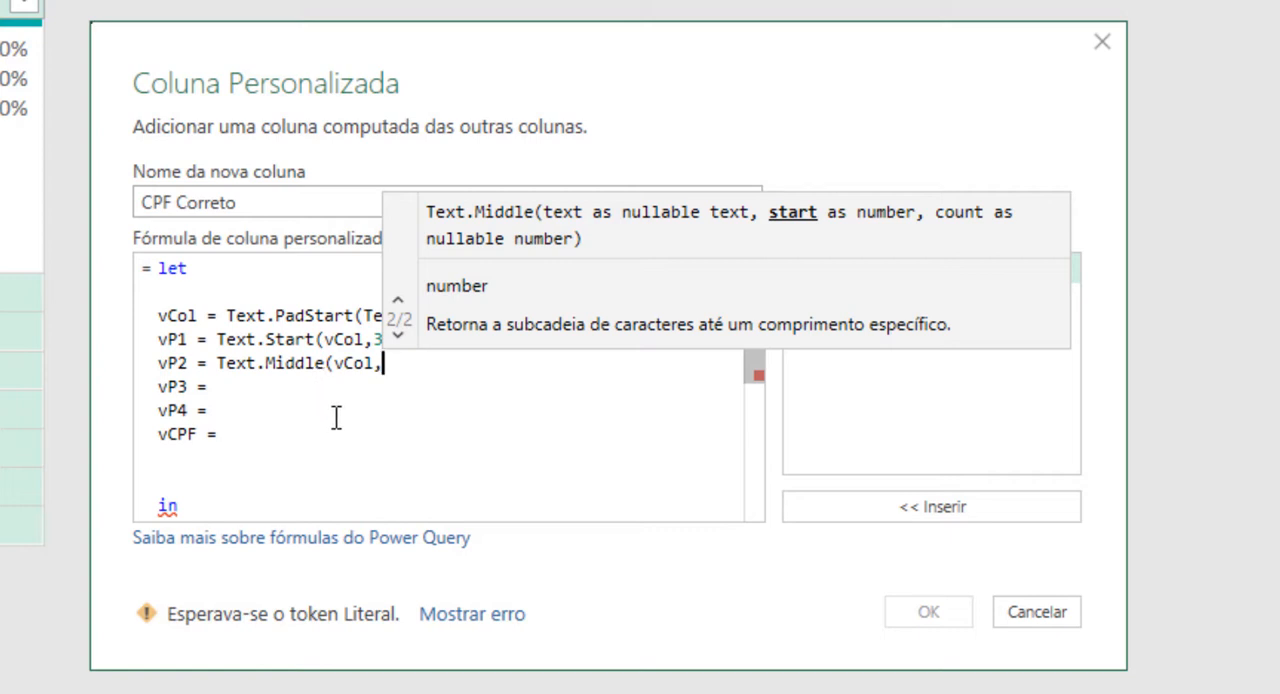
type("3")
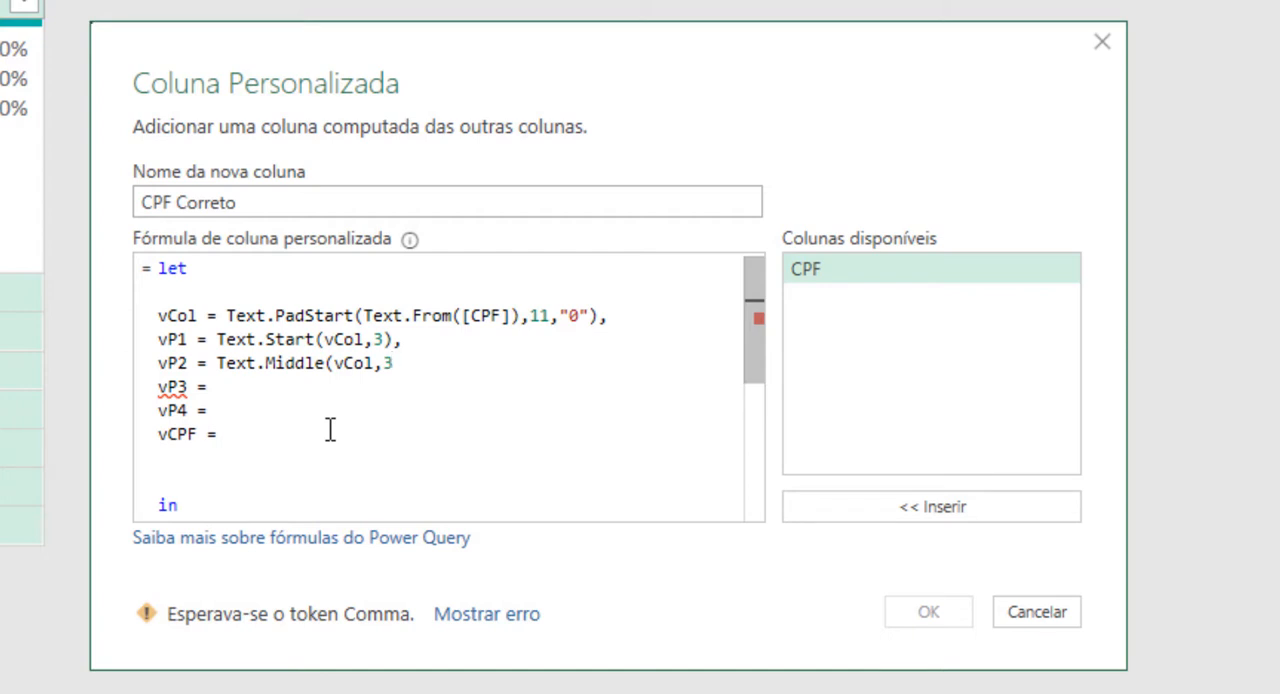
type(",3)")
type(",")
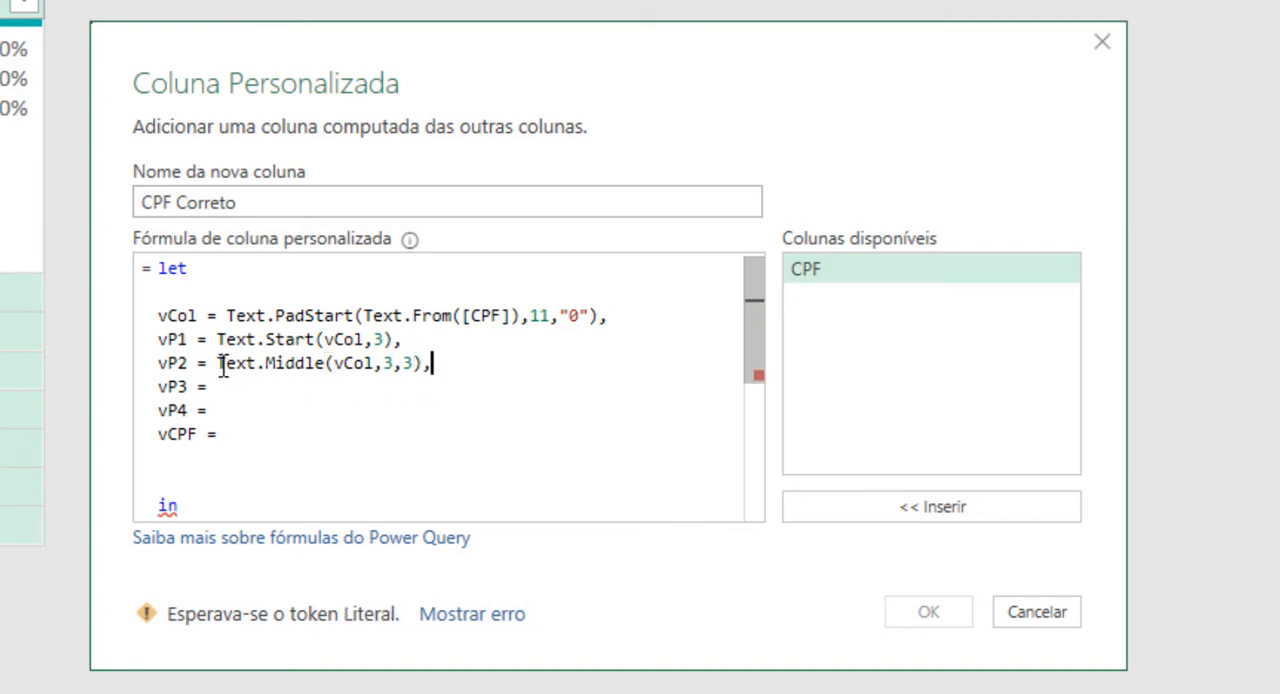
Step: Copy the vP2 expression into vP3 and set its start position to 6, giving Text.Middle(vCol,6,3)
left_click_drag(218, 365, 424, 370)
key("ctrl+c")
left_click(405, 398)
key("ctrl+v")
double_click(388, 387)
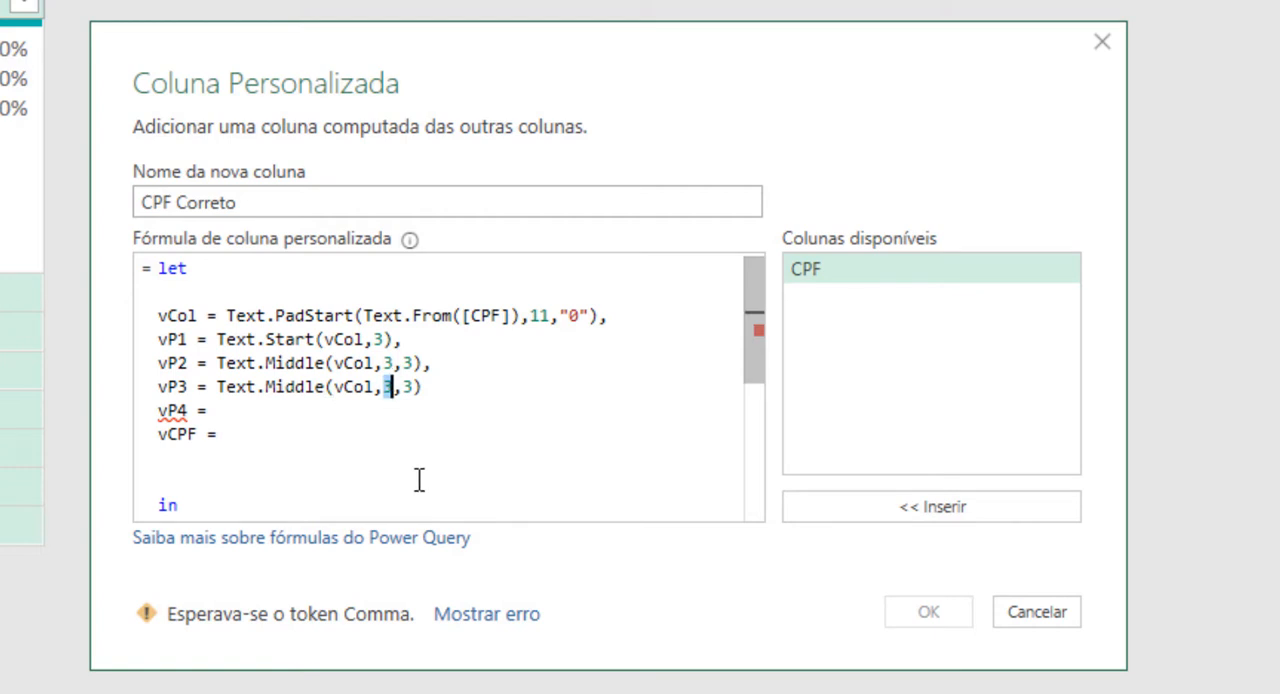
type("6")
Step: Define vP4 as the last two characters of vCol with Text.End(vCol,2)
left_click(366, 436)
left_click(355, 413)
type("Text.")
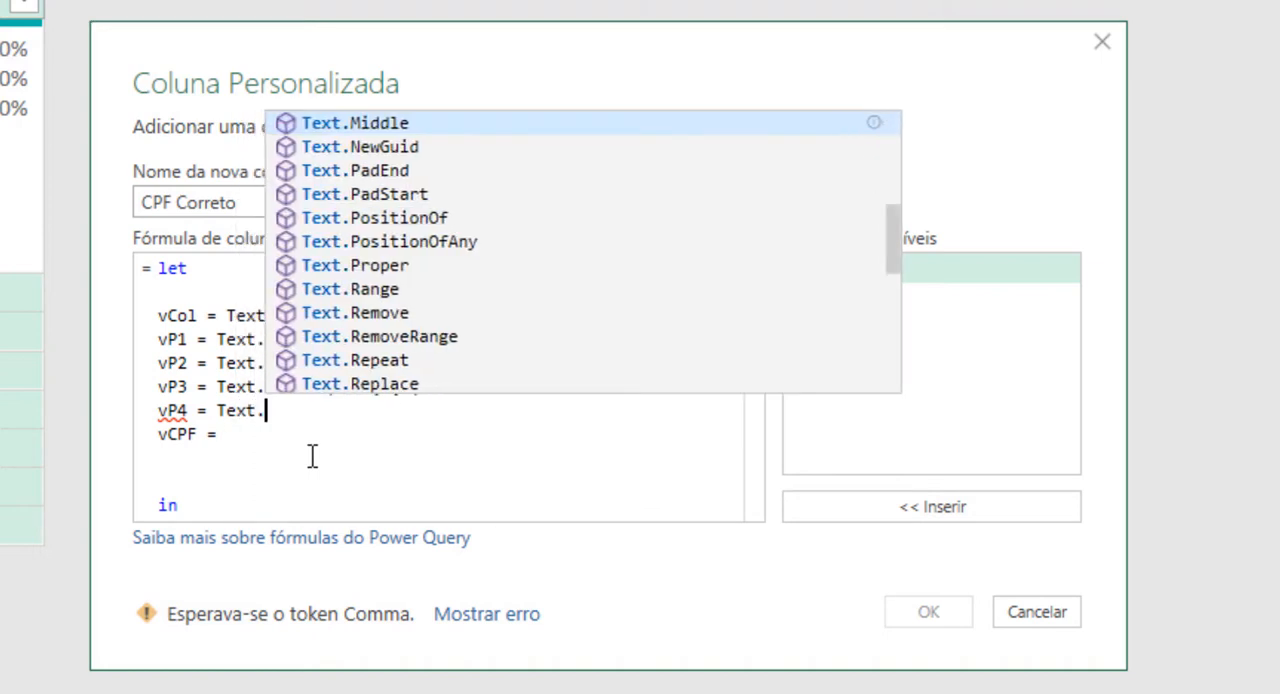
type("End(")
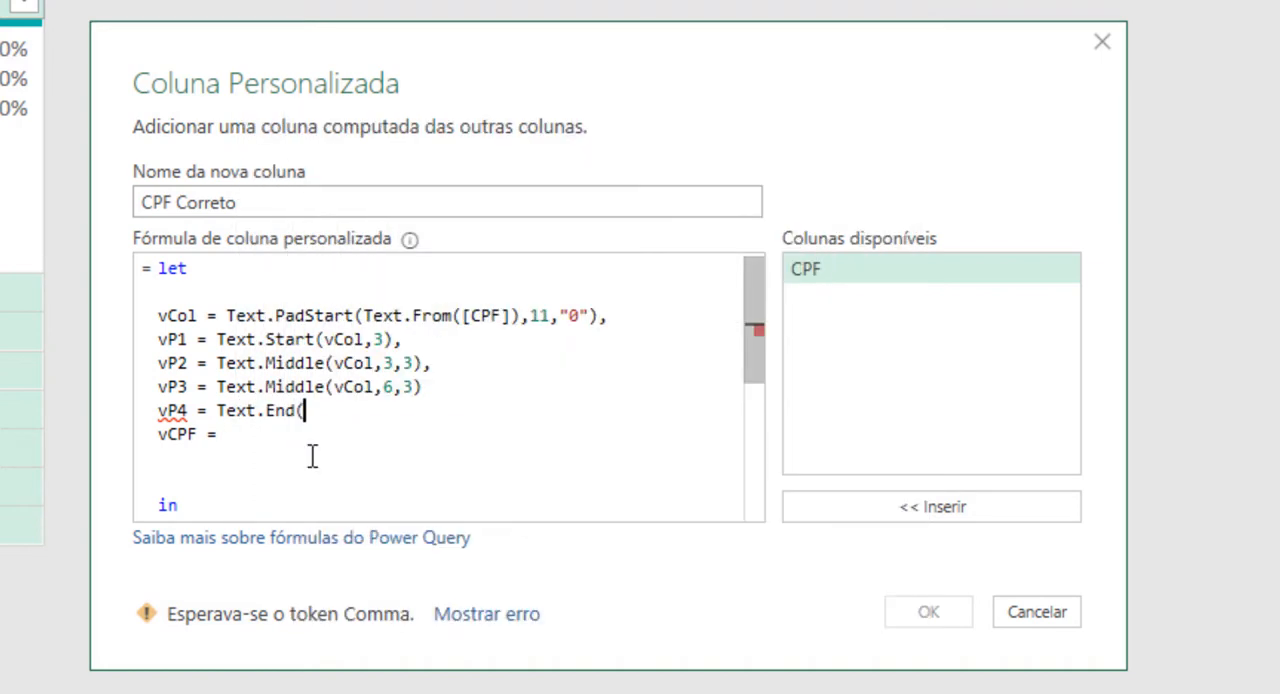
type("vCol")
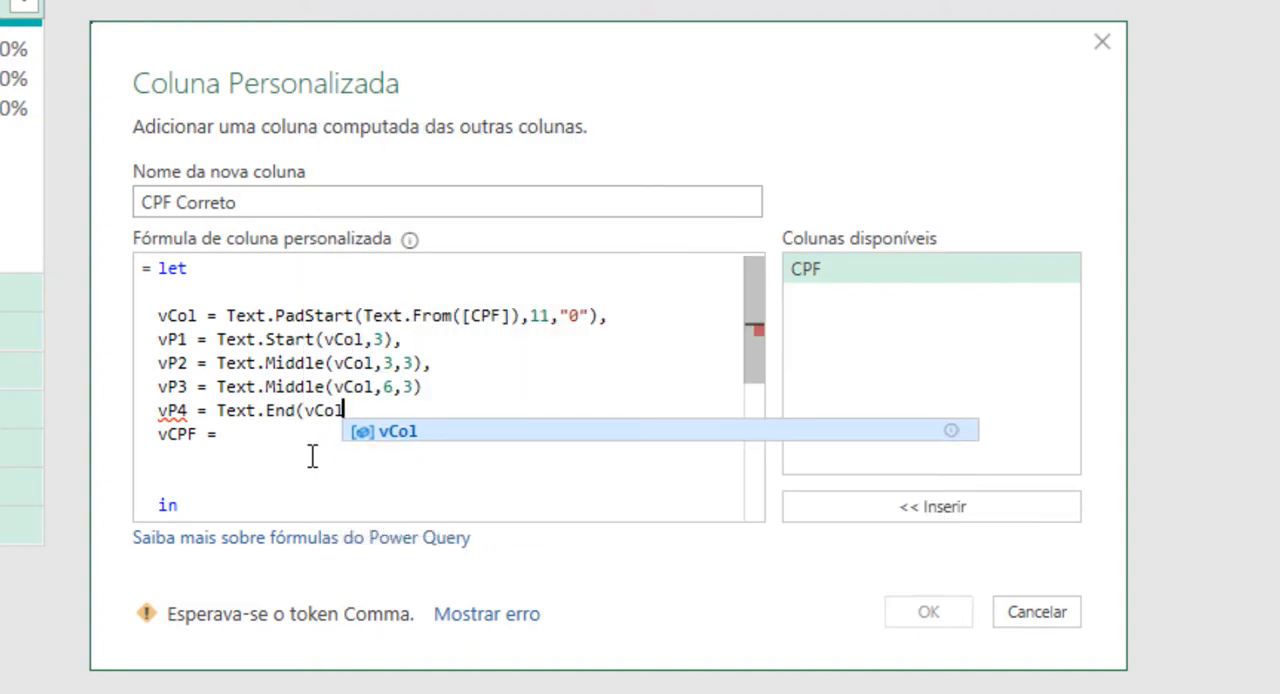
type(",")
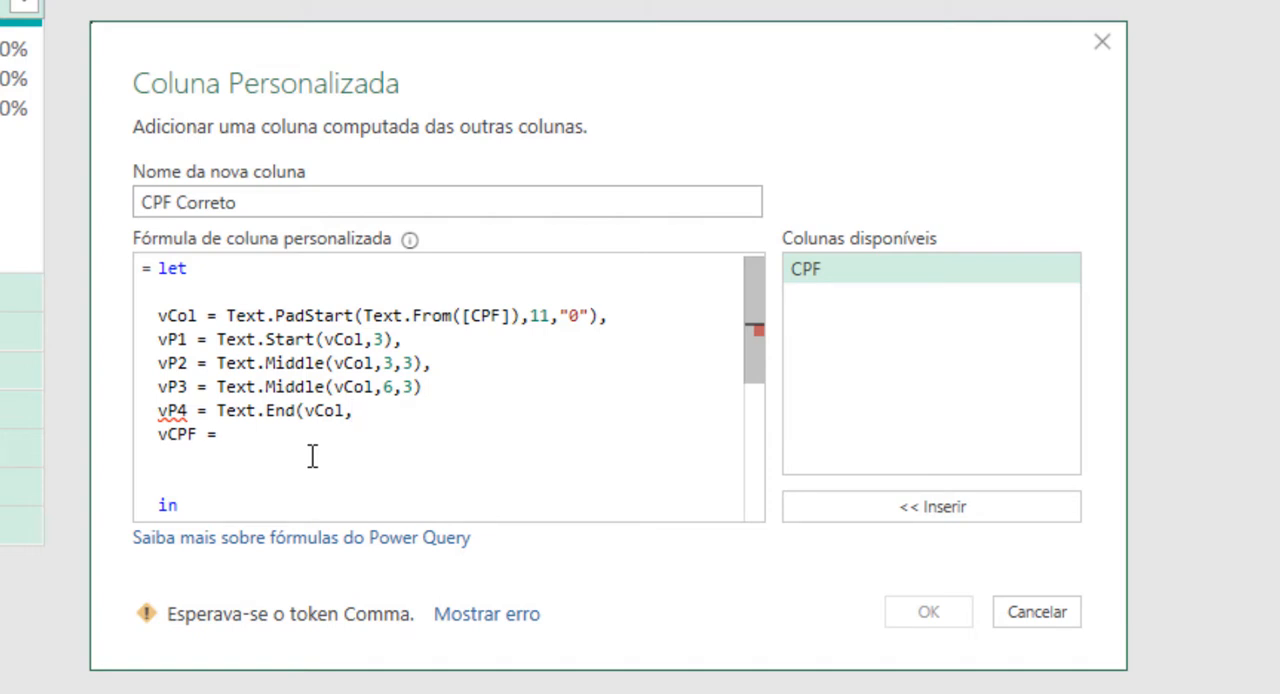
type("2)")
Step: Start the vCPF definition by joining vP1, a dot and vP2 as vP1 & "." & vP2
left_click(329, 457)
left_click(337, 434)
type("vP1 & \".\" & vP")
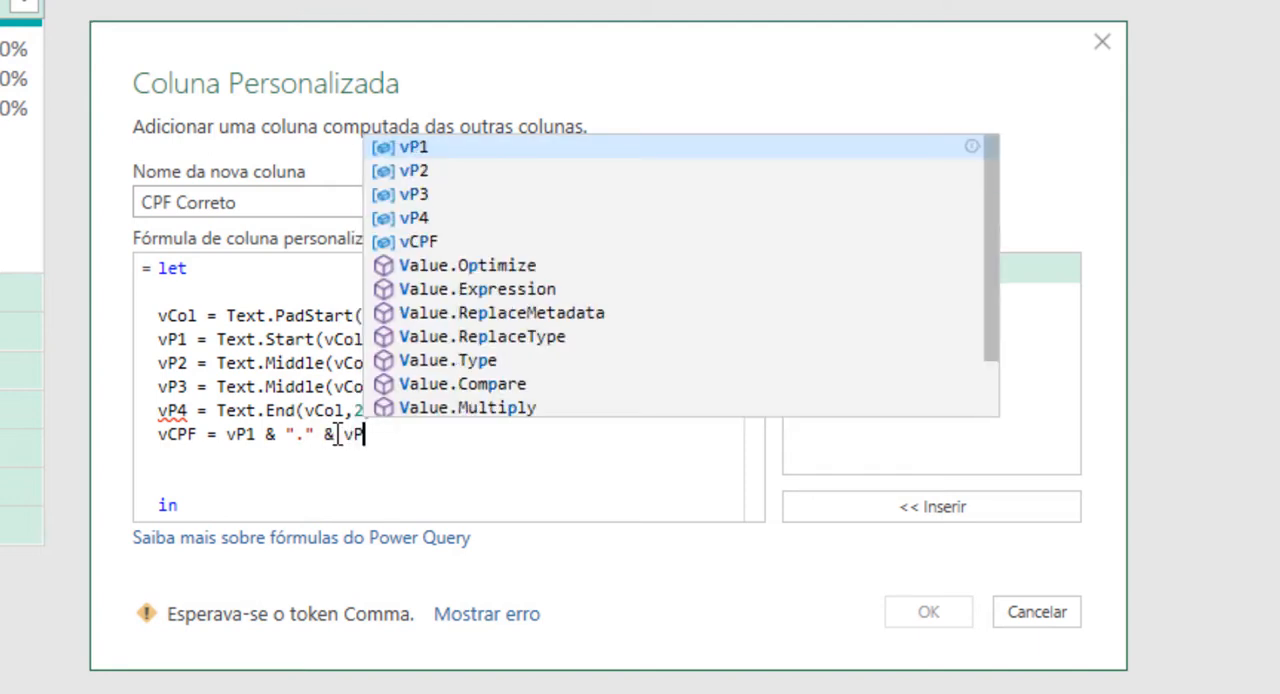
type("2 & ")
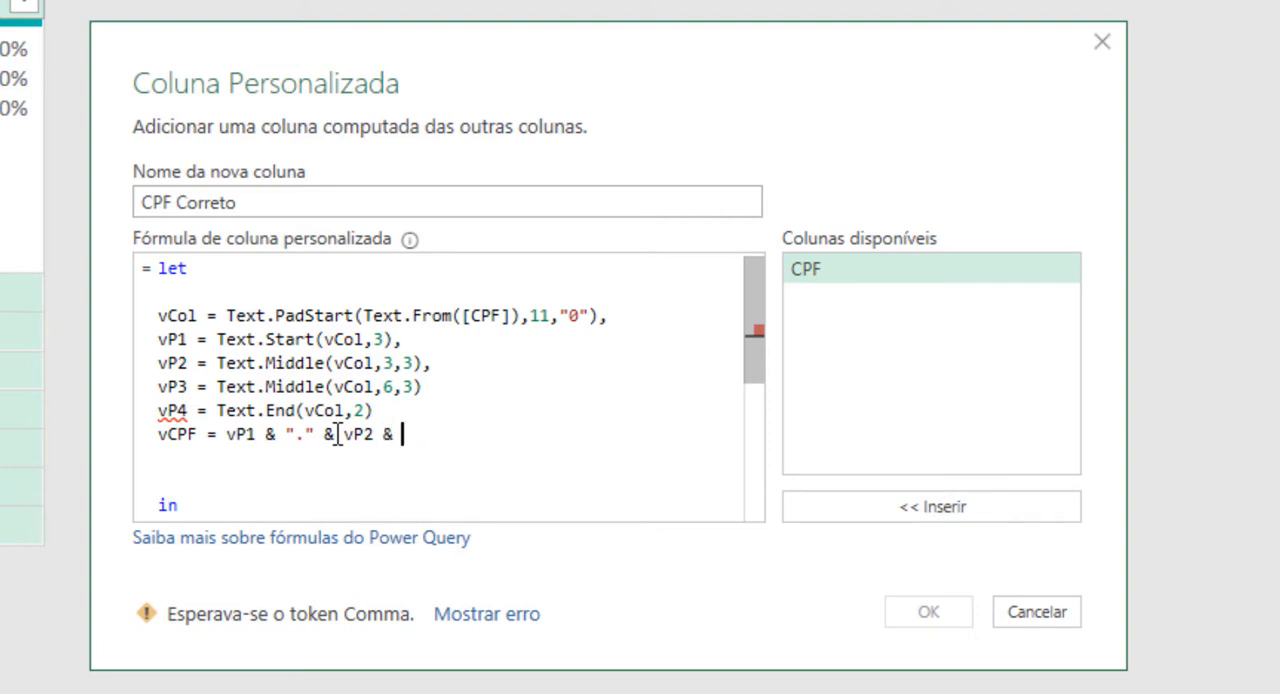
type("\".\"")
type(" &")
type(" v")
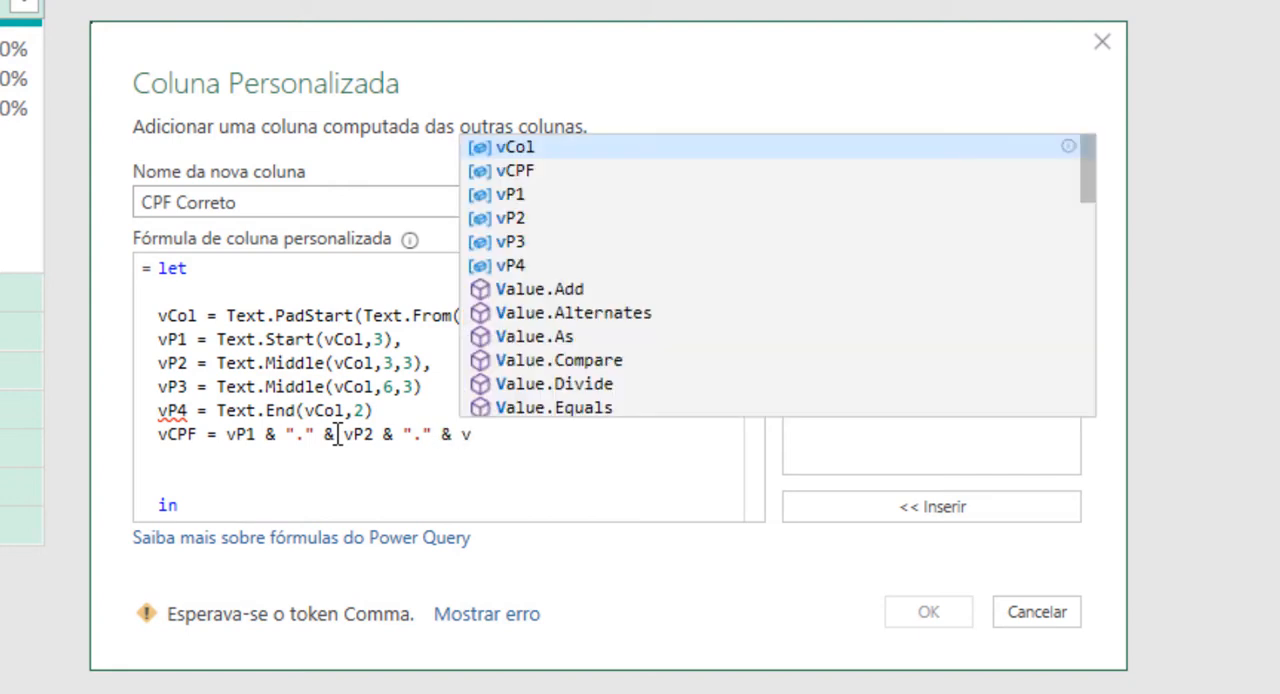
type("P3 &")
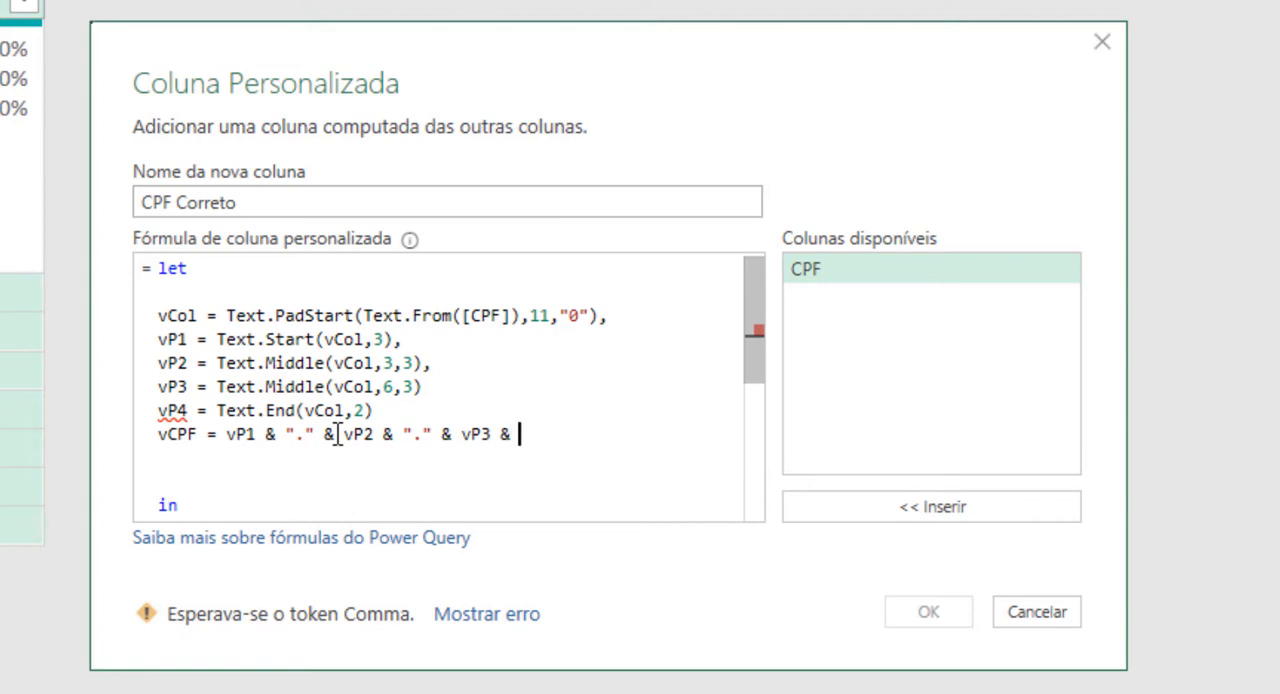
type(" \"-\" & vP4")
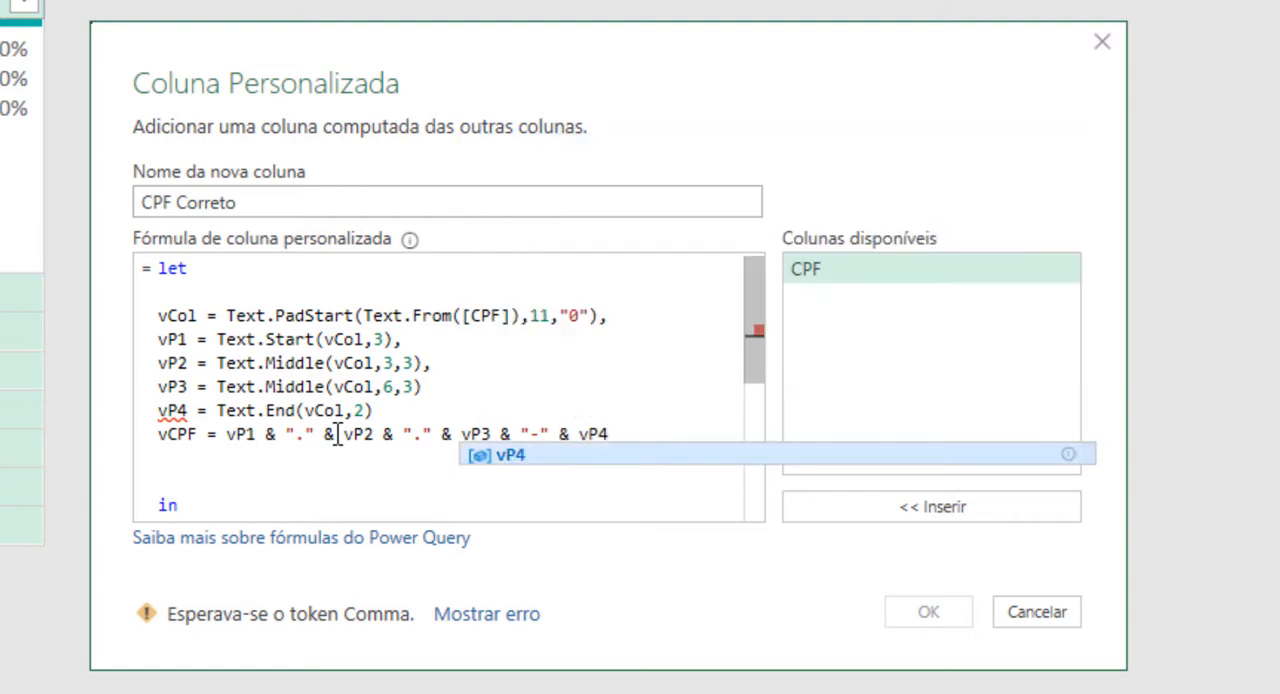
Step: Remove an extra blank line above in and make the formula return vCPF instead of vCol
left_click(323, 457)
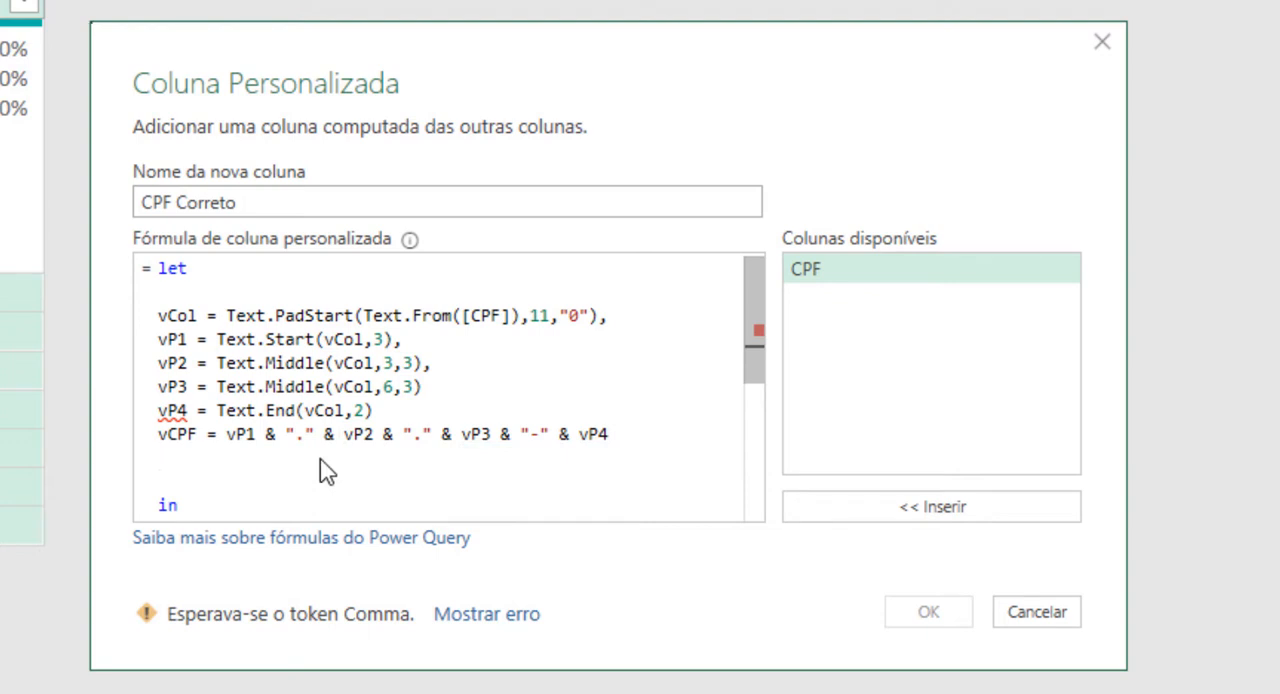
key("Delete")
left_click_drag(750, 342, 747, 375)
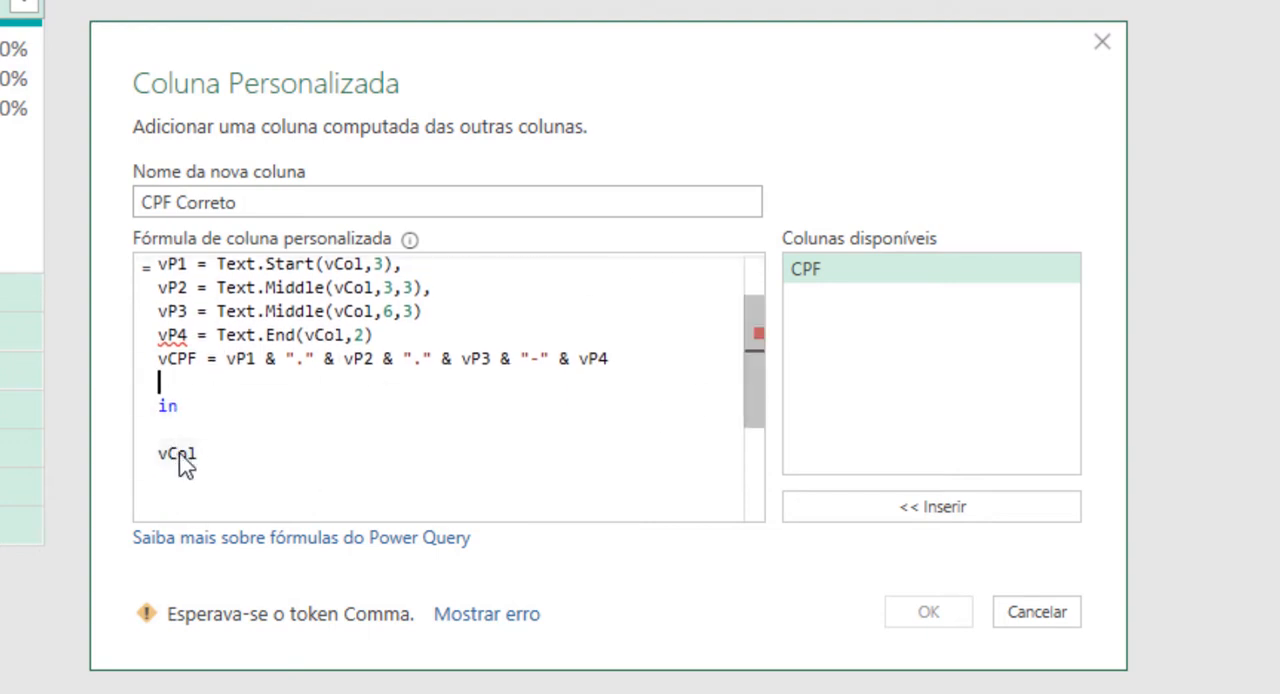
left_click_drag(177, 453, 197, 453)
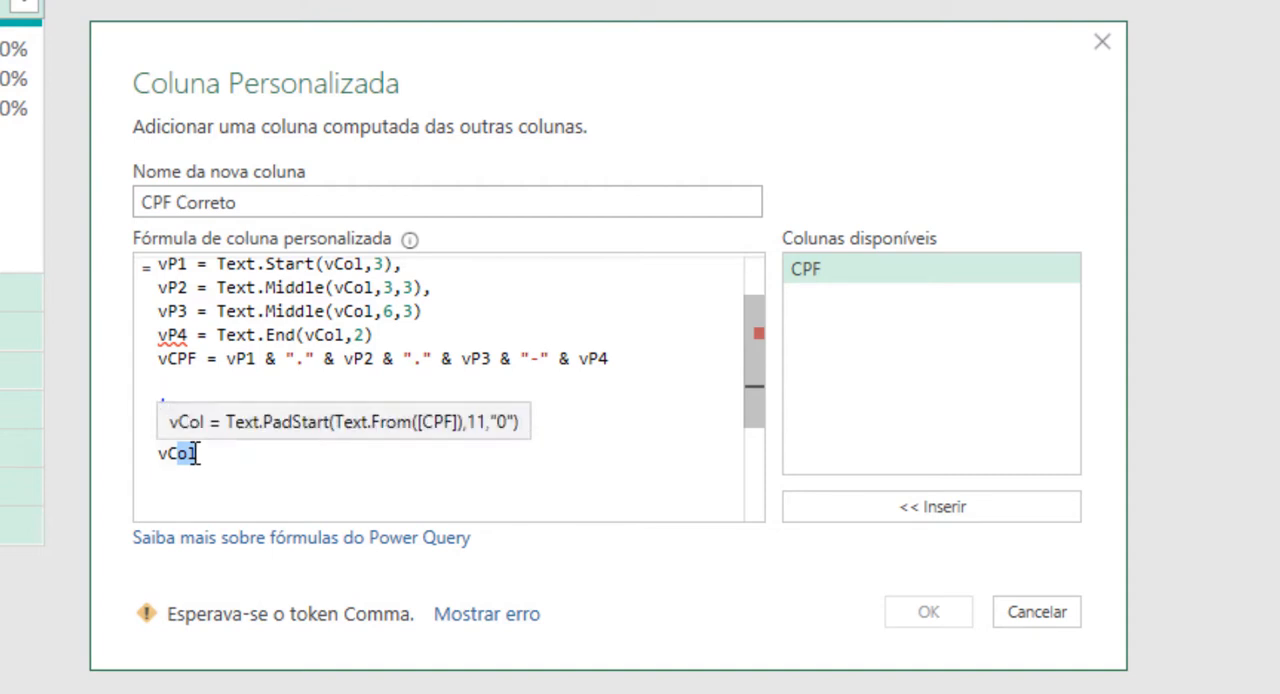
type("CPF")
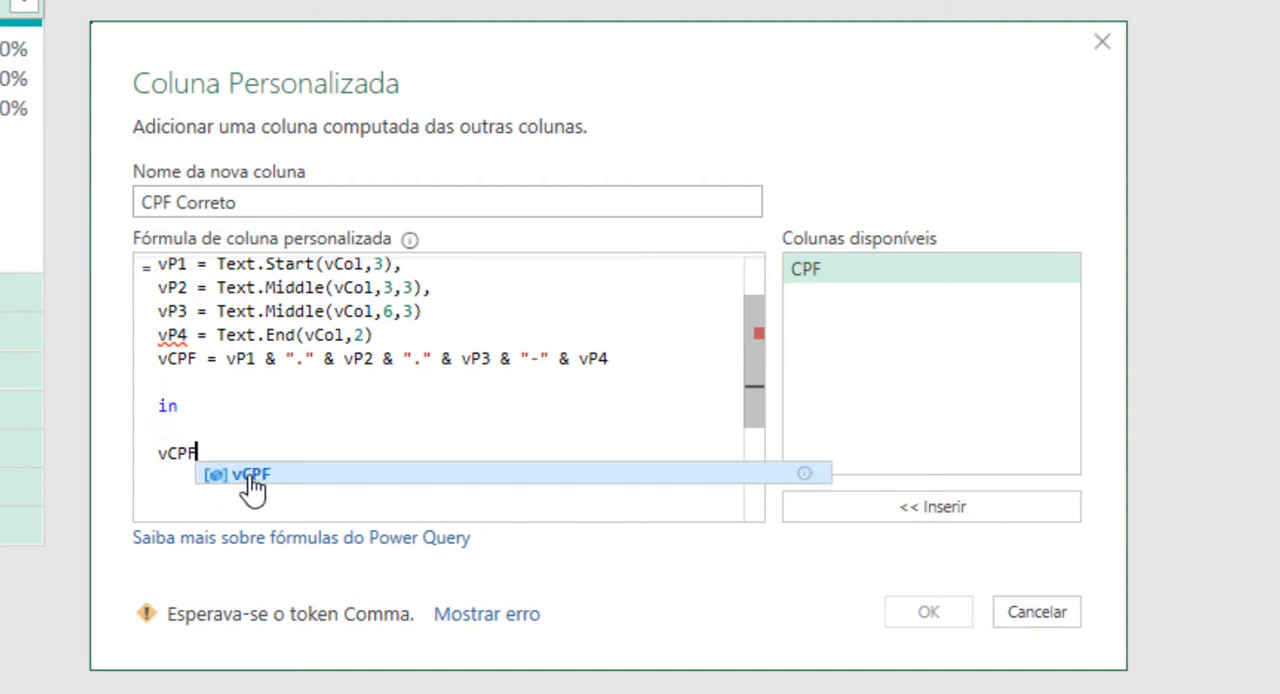
left_click(250, 476)
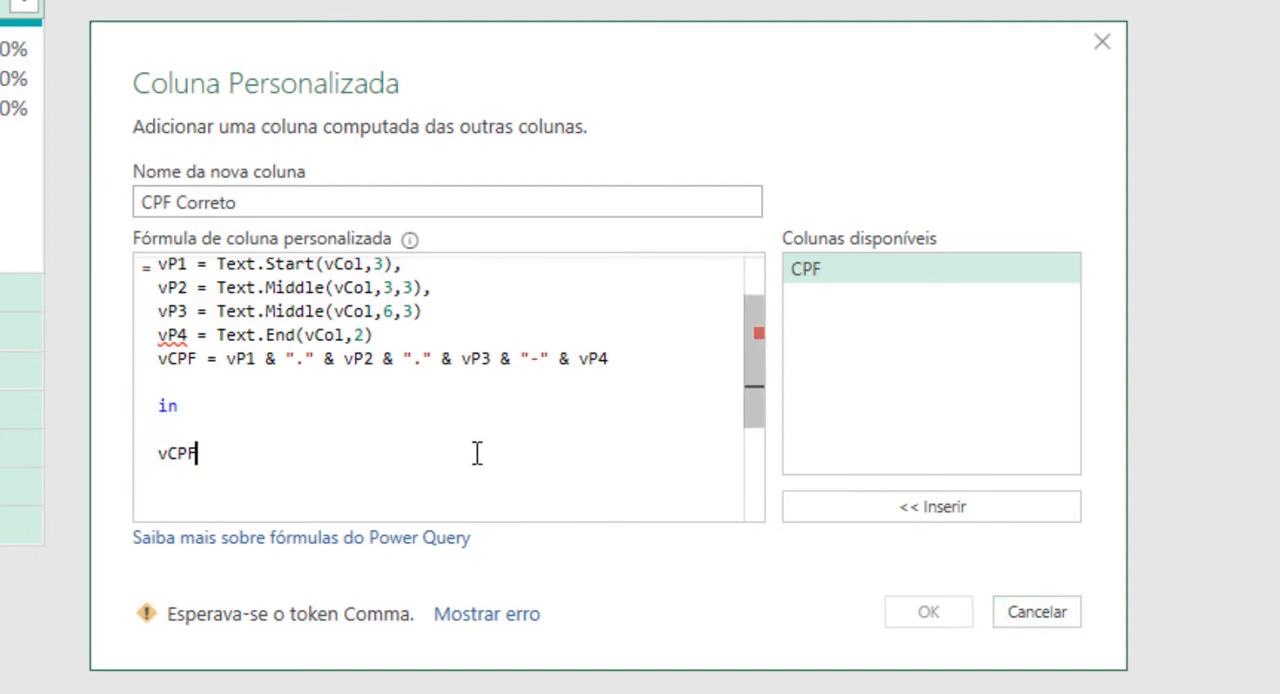
Step: End the vP3 and vP4 definitions with commas and apply the custom column formula
left_click(482, 319)
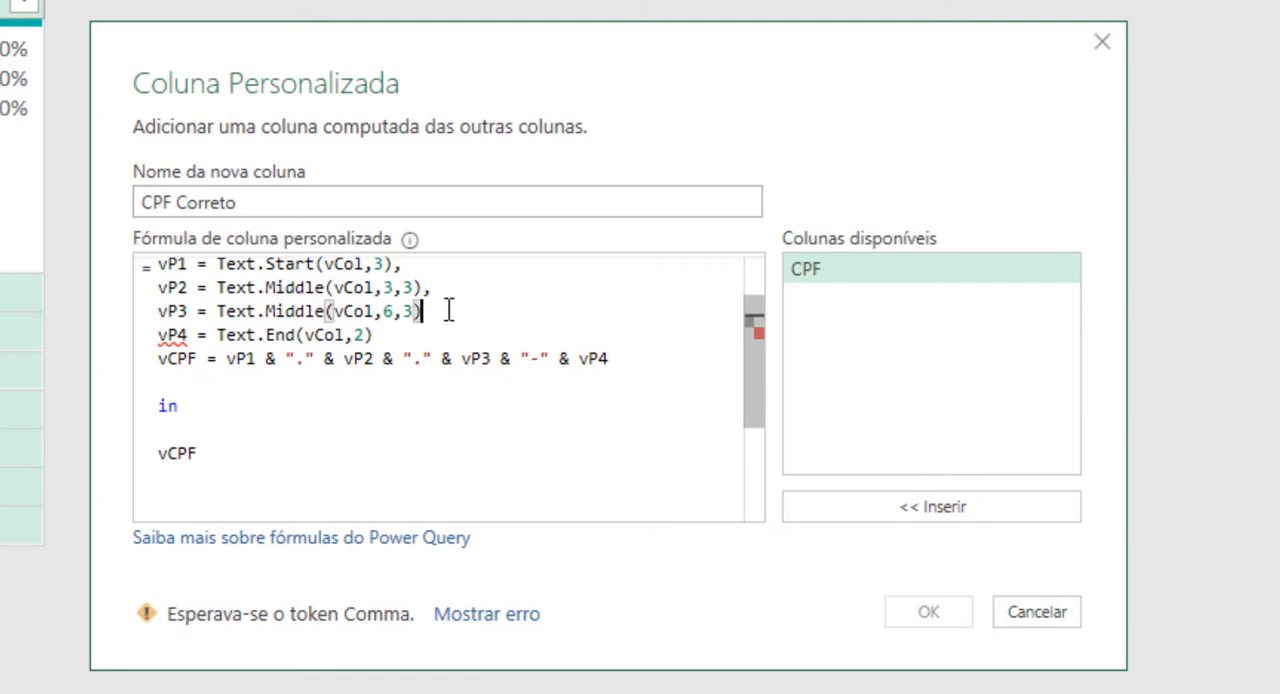
type(",")
left_click(380, 335)
type(",")
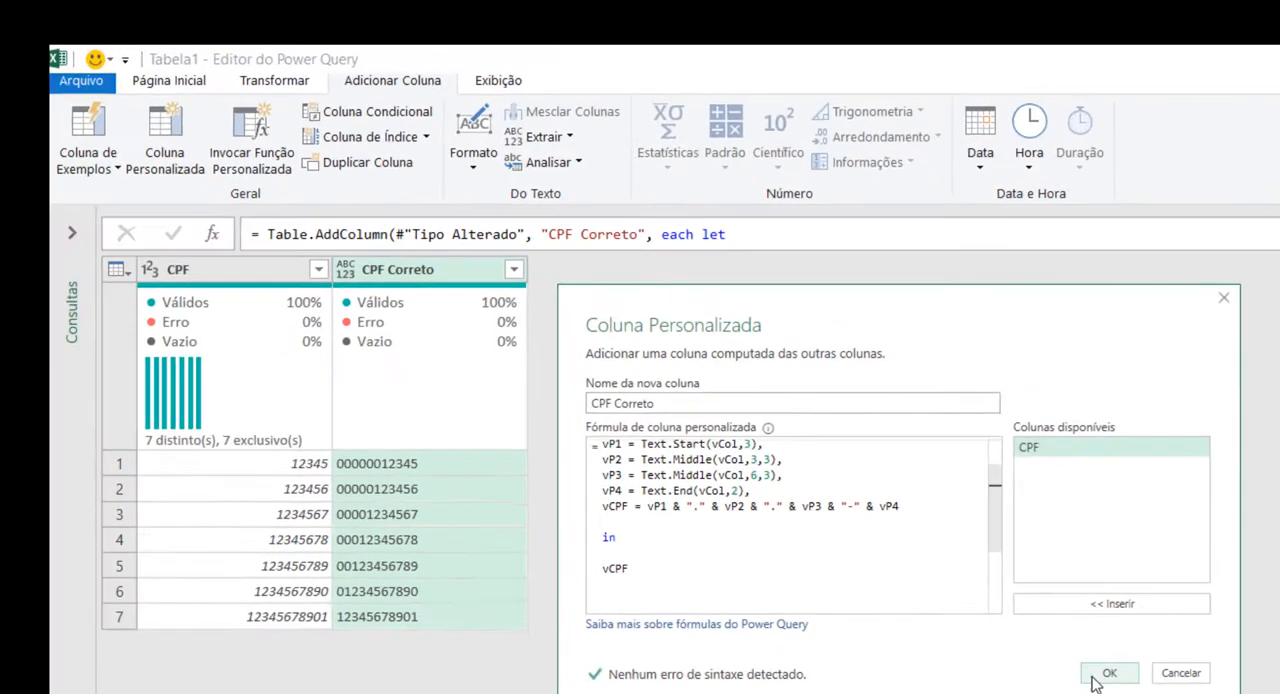
left_click(928, 611)
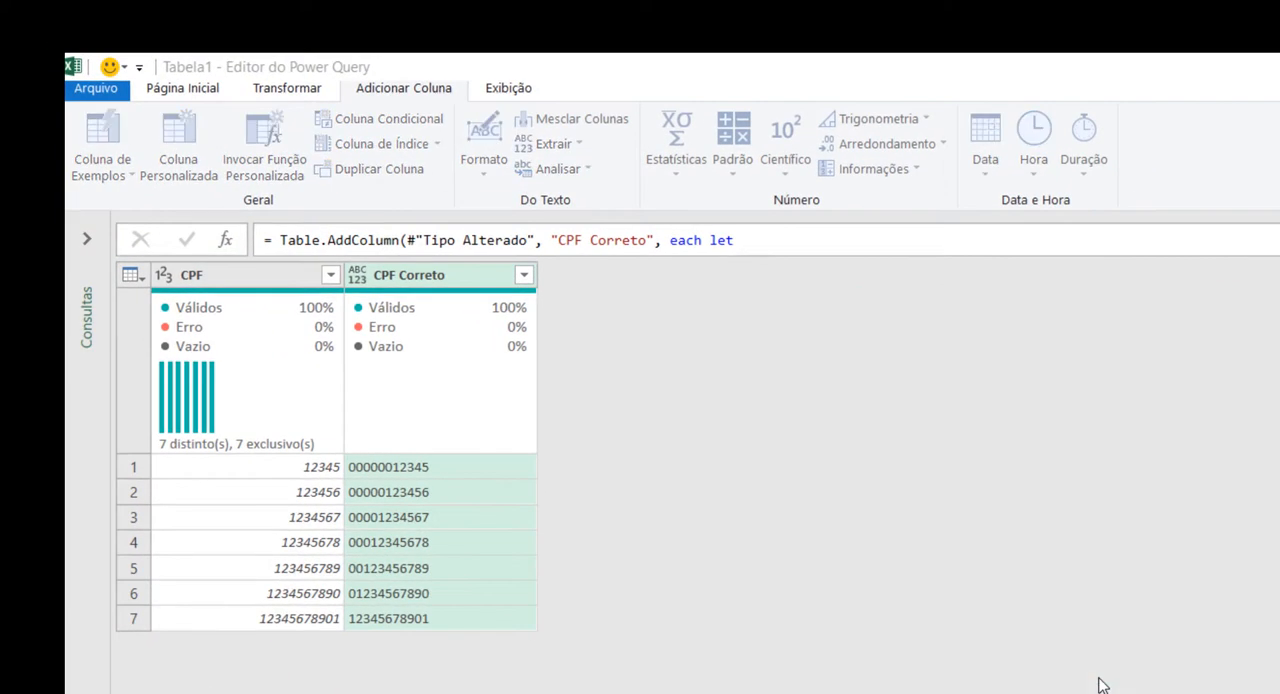